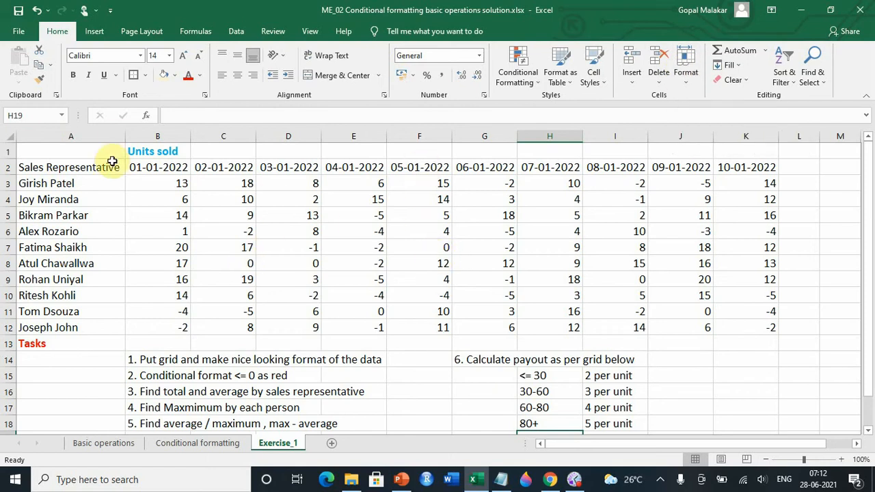
# Examine the Conditional formatting and Basic operations sheets alongside the unformatted header row of Exercise_1
pyautogui.moveTo(89, 164); pyautogui.dragTo(735, 168)
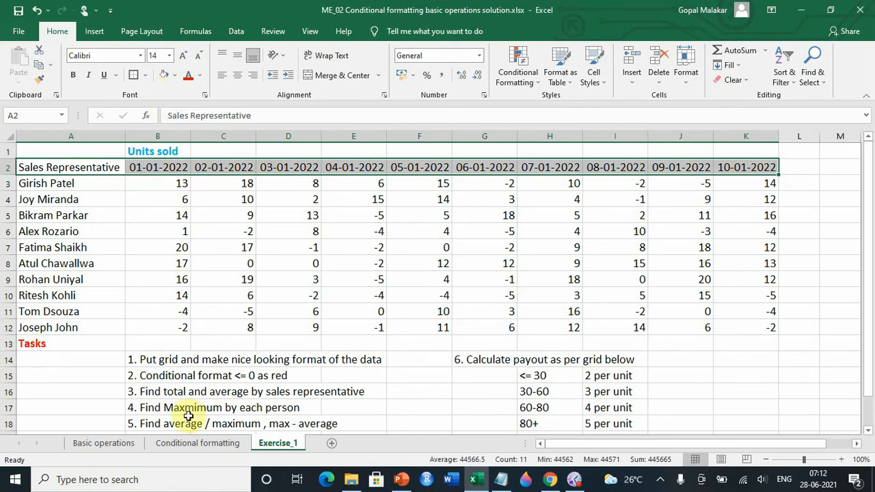
pyautogui.click(184, 442)
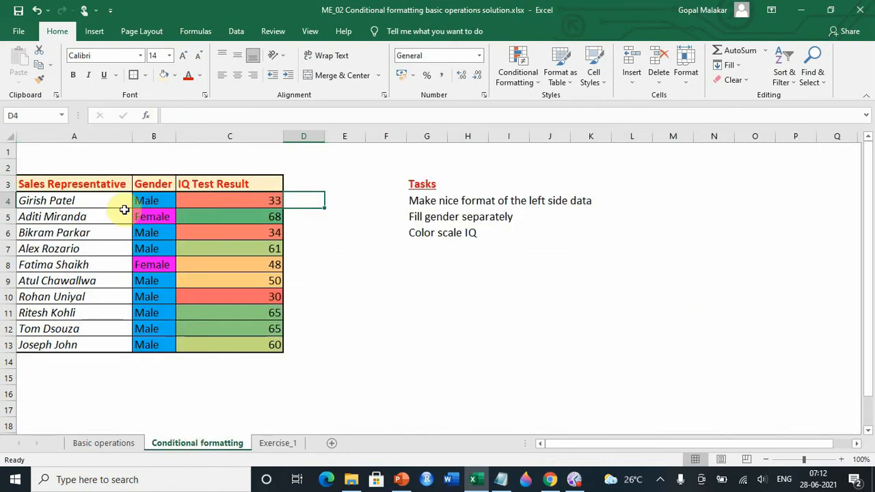
pyautogui.click(87, 183)
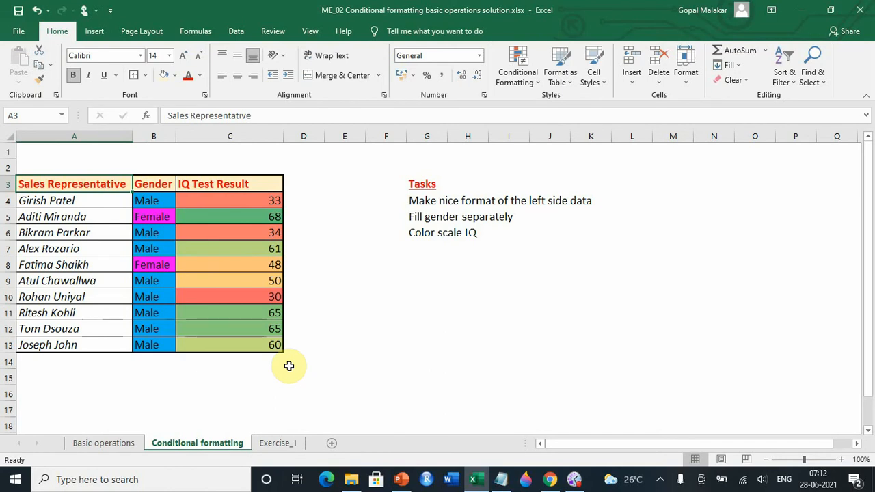
pyautogui.click(122, 443)
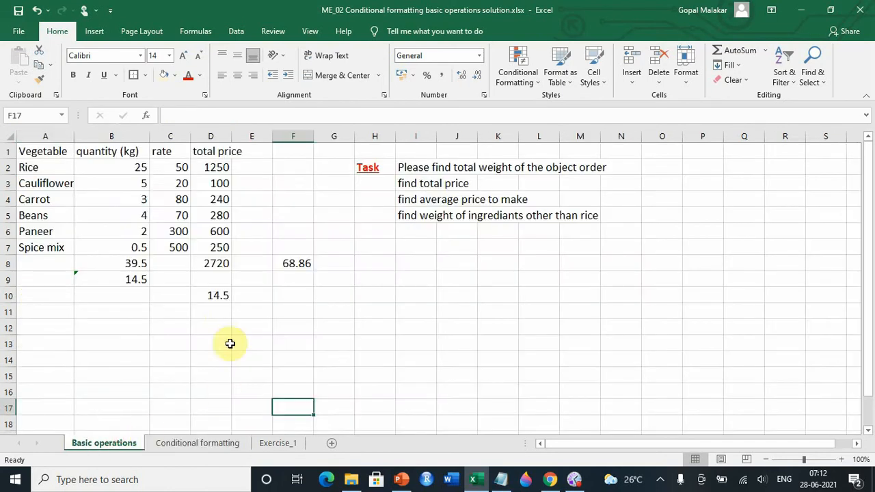
pyautogui.click(216, 264)
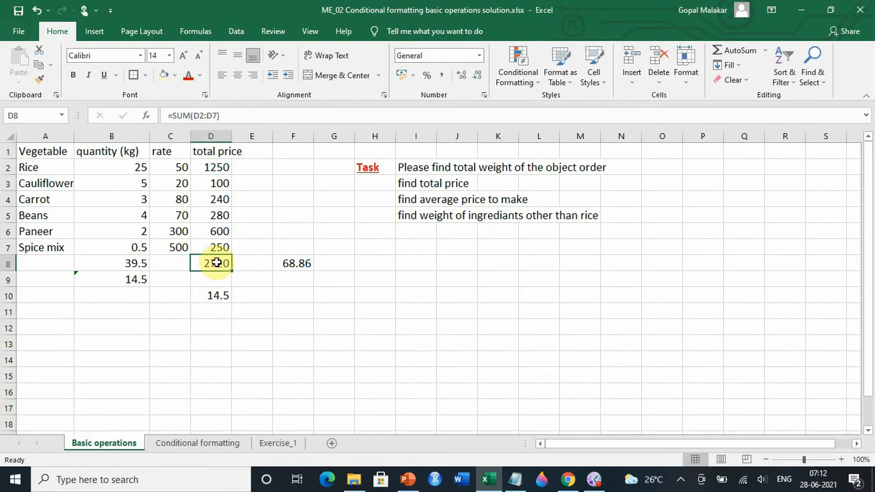
pyautogui.click(234, 444)
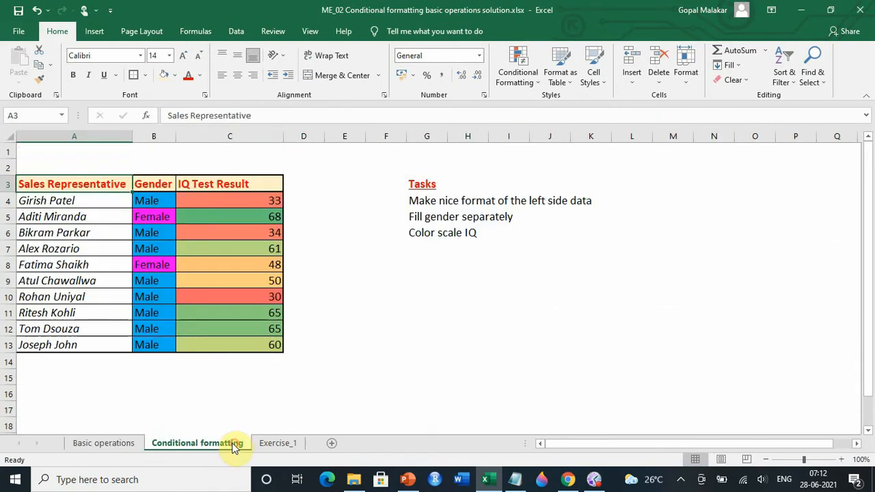
# Copy header cell A3 of the Conditional formatting sheet and paste only its formatting onto A2 in Exercise_1
pyautogui.click(75, 186)
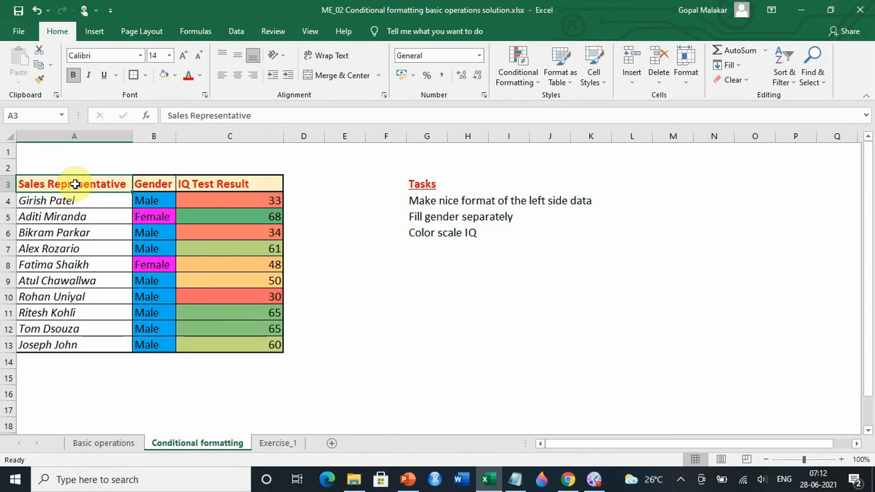
pyautogui.rightClick(75, 184)
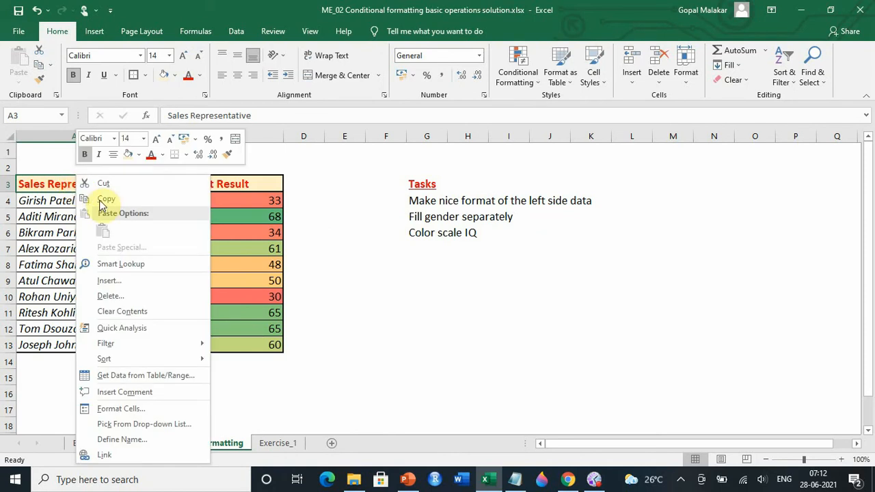
pyautogui.click(60, 200)
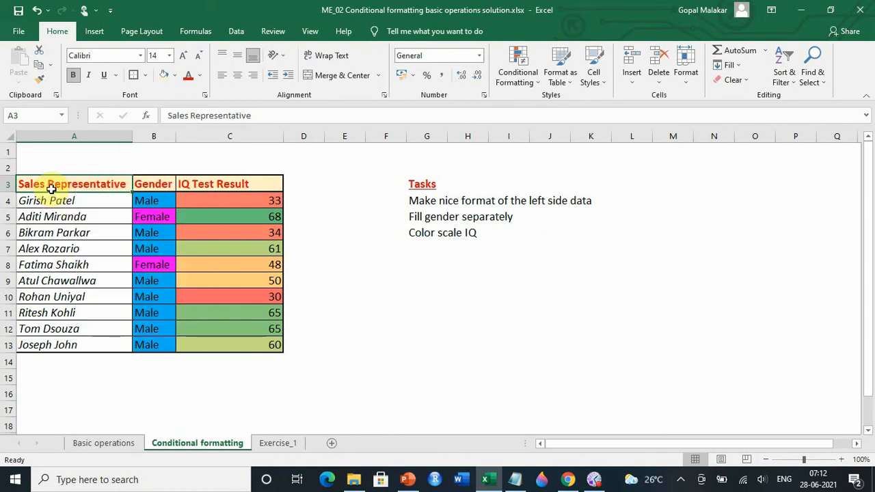
pyautogui.hotkey('ctrl', 'c')
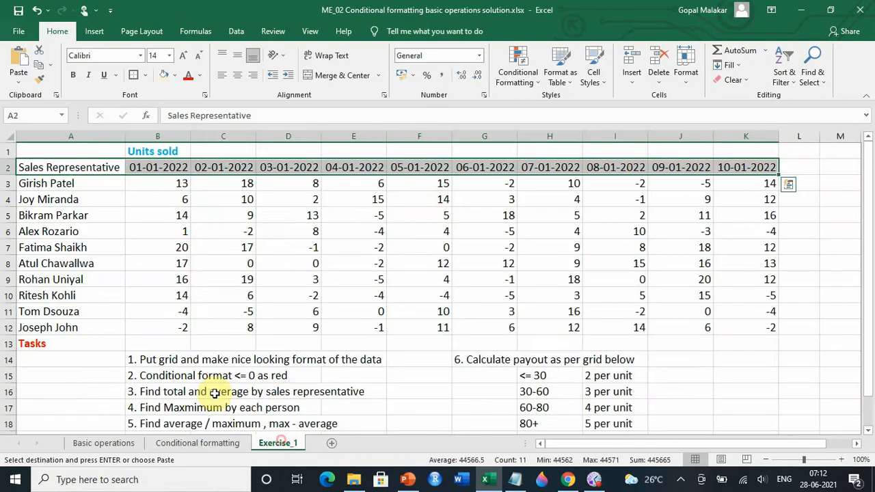
pyautogui.click(278, 443)
pyautogui.click(86, 172)
pyautogui.rightClick(85, 171)
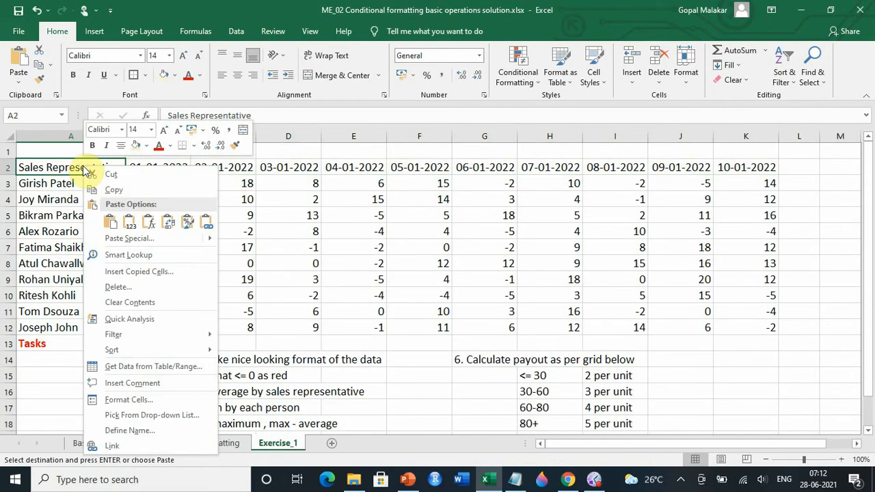
pyautogui.click(111, 224)
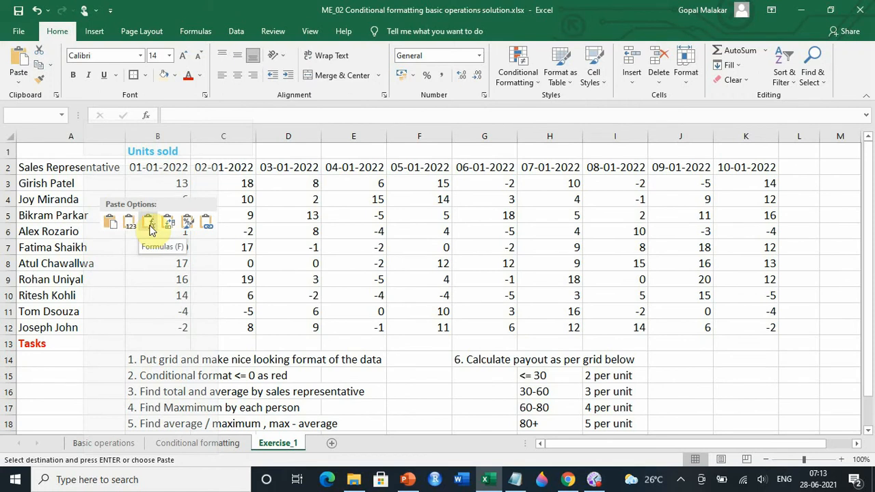
pyautogui.click(188, 227)
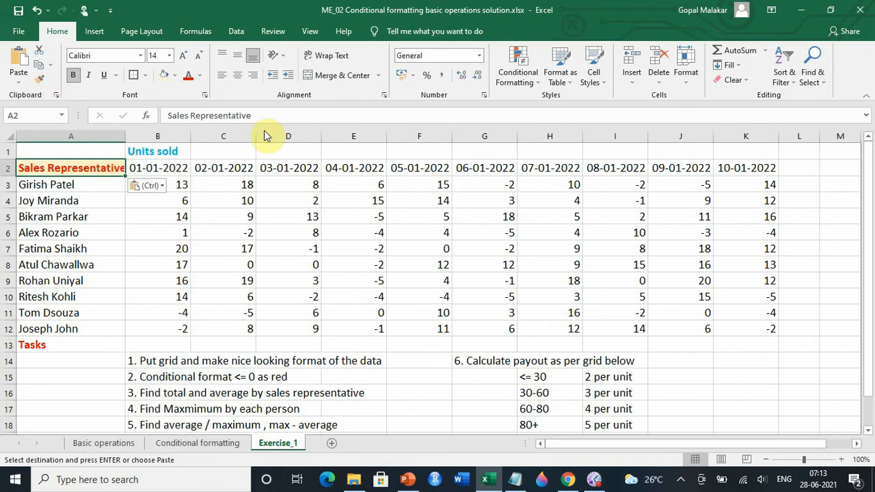
# Apply A2's format to the date headers B2:K2 with Format Painter and set their number format to Short Date
pyautogui.click(44, 82)
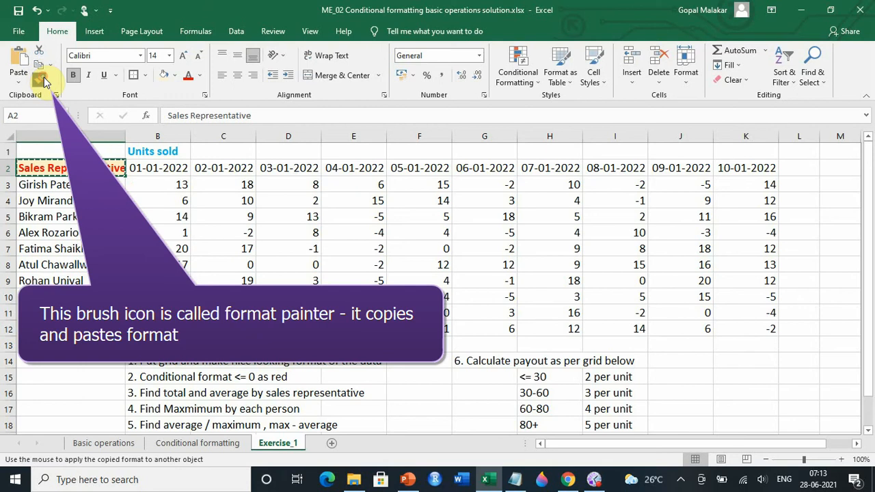
pyautogui.click(151, 167)
pyautogui.moveTo(152, 168)
pyautogui.mouseDown()
pyautogui.moveTo(511, 147)
pyautogui.moveTo(733, 168)
pyautogui.mouseUp()
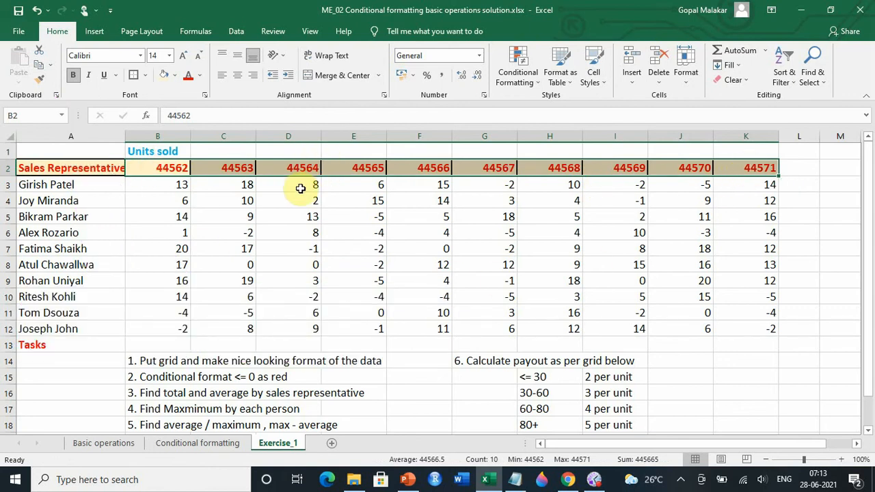
pyautogui.click(479, 55)
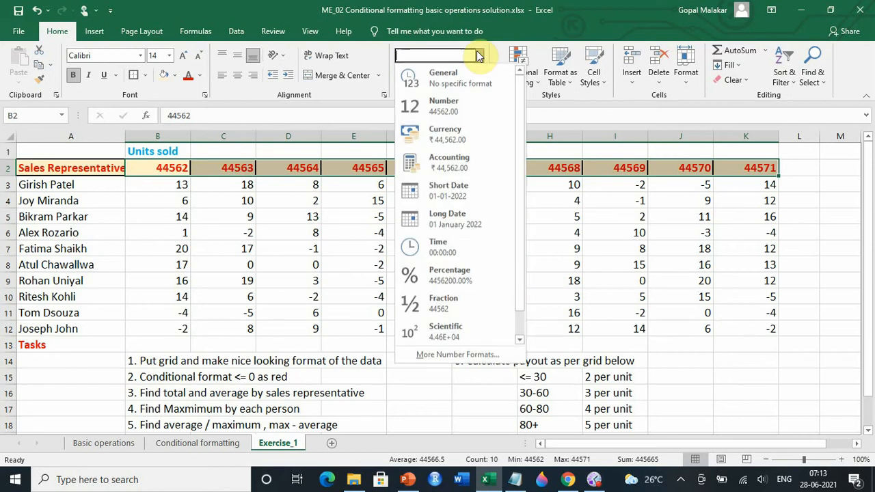
pyautogui.click(475, 189)
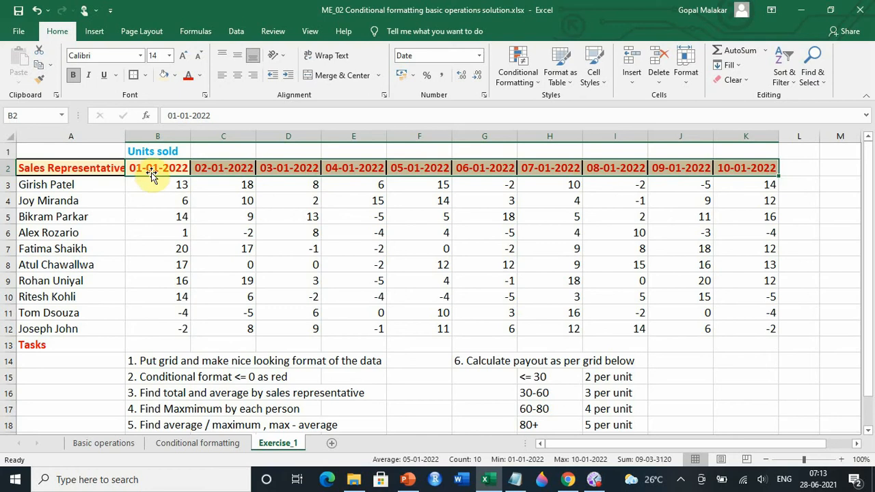
# Format the date headers in B2:K2 with the 14.3.12 date type
pyautogui.rightClick(318, 170)
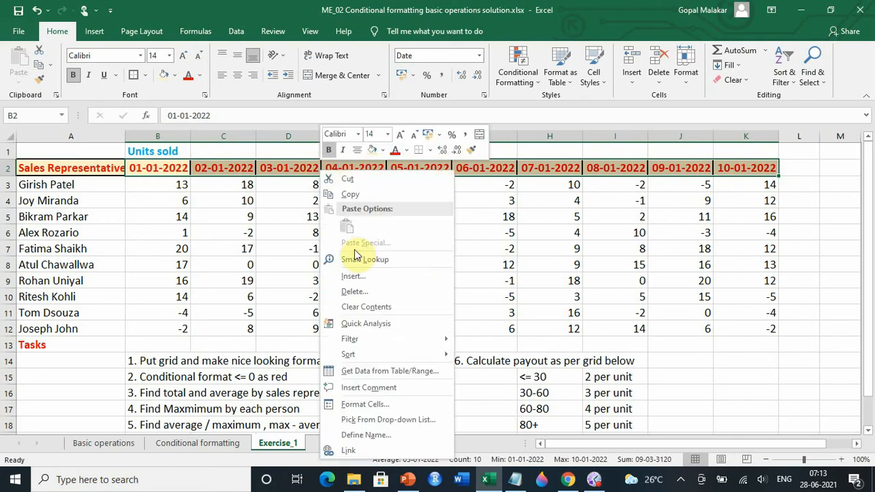
pyautogui.click(388, 404)
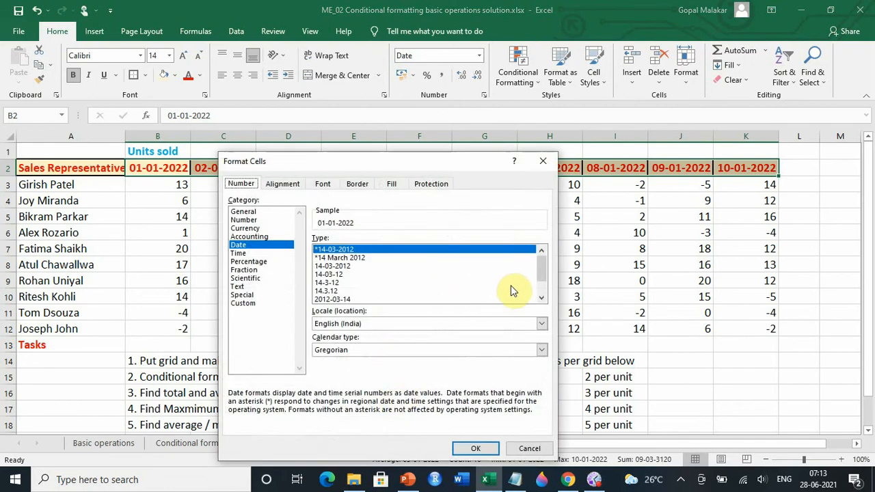
pyautogui.click(541, 298)
pyautogui.click(542, 298)
pyautogui.click(544, 299)
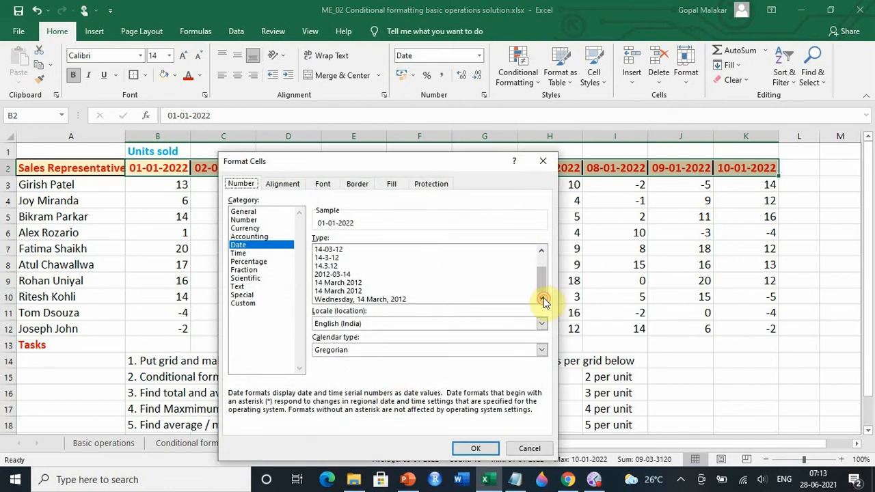
pyautogui.moveTo(544, 273); pyautogui.dragTo(540, 258)
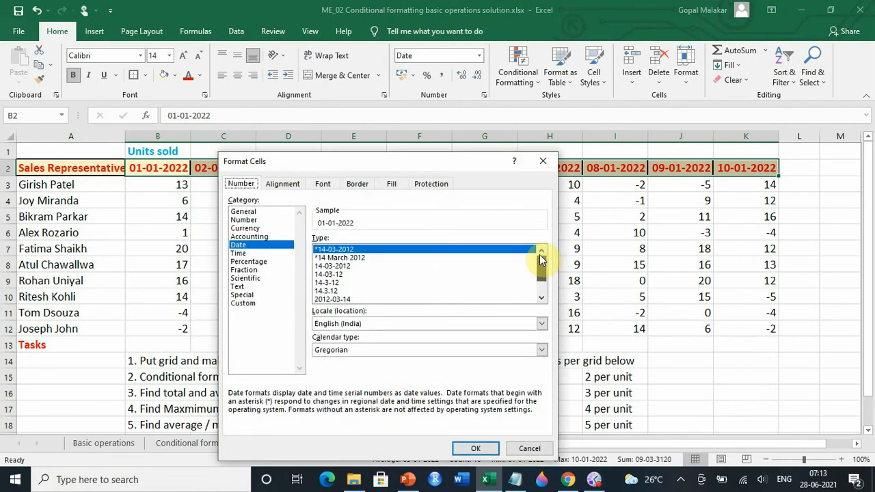
pyautogui.scroll(-1, 544, 268)
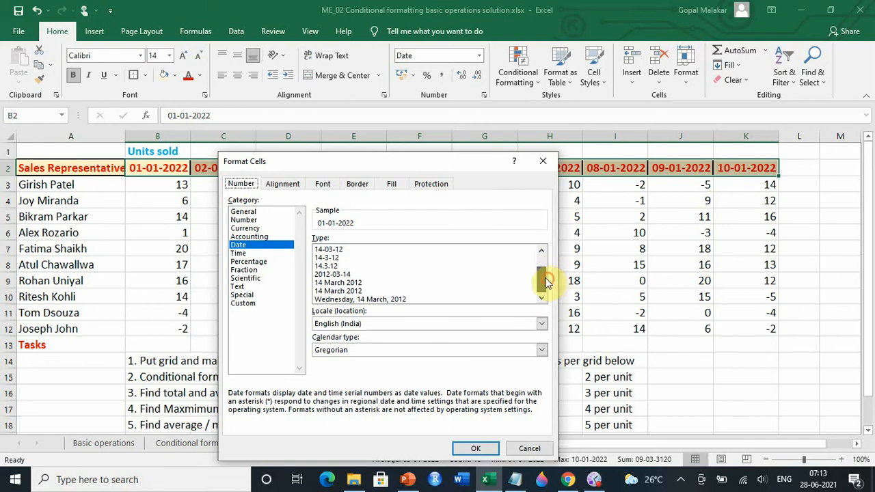
pyautogui.click(329, 267)
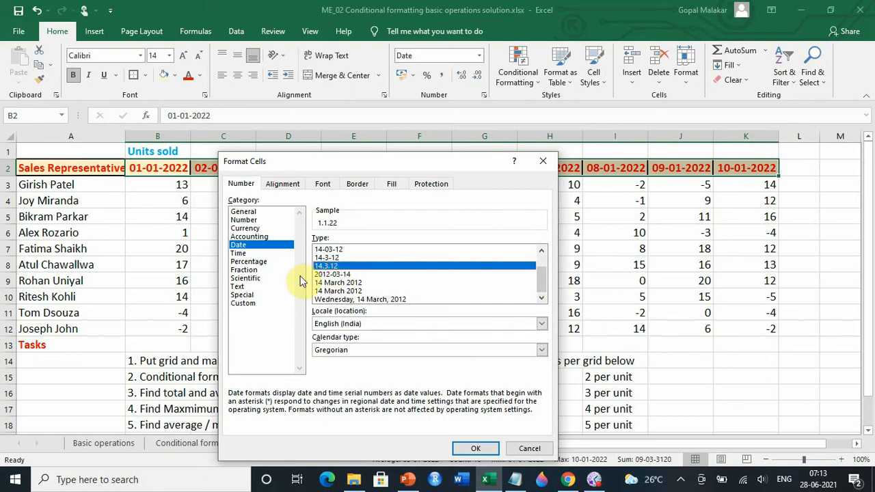
pyautogui.click(472, 451)
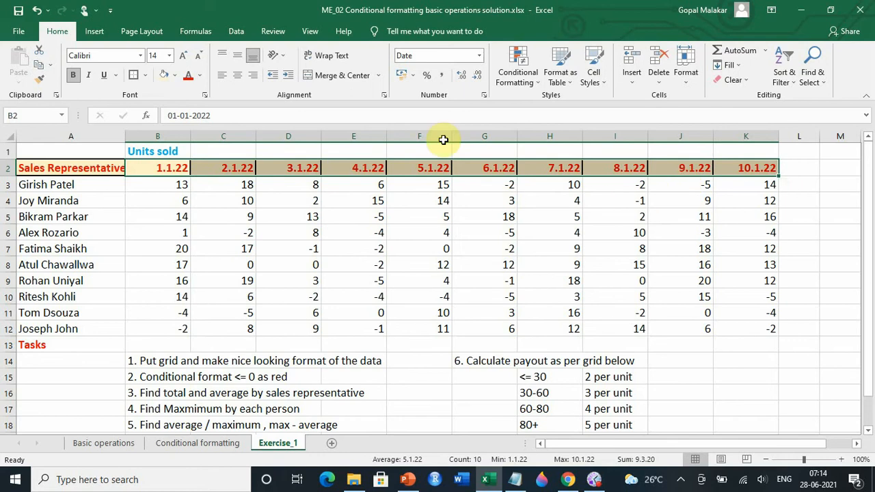
# Give the date headers in B2:K2 the custom number format DD-MMM
pyautogui.click(478, 58)
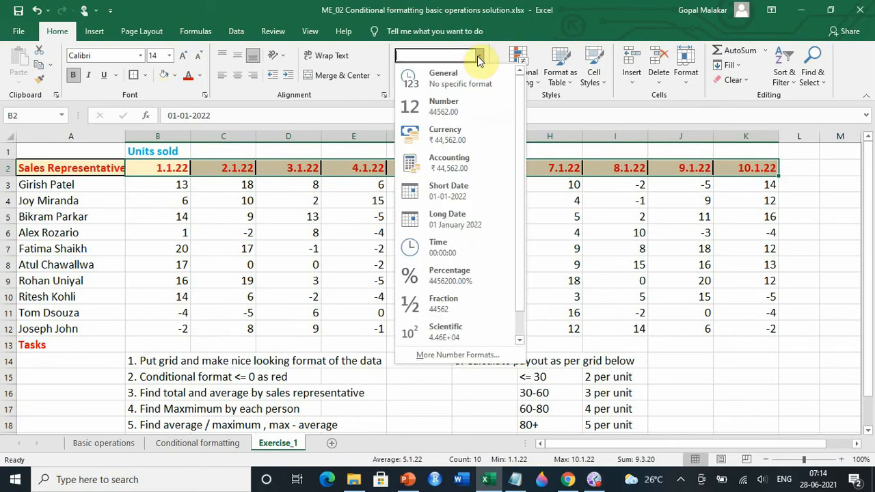
pyautogui.click(254, 172)
pyautogui.rightClick(254, 172)
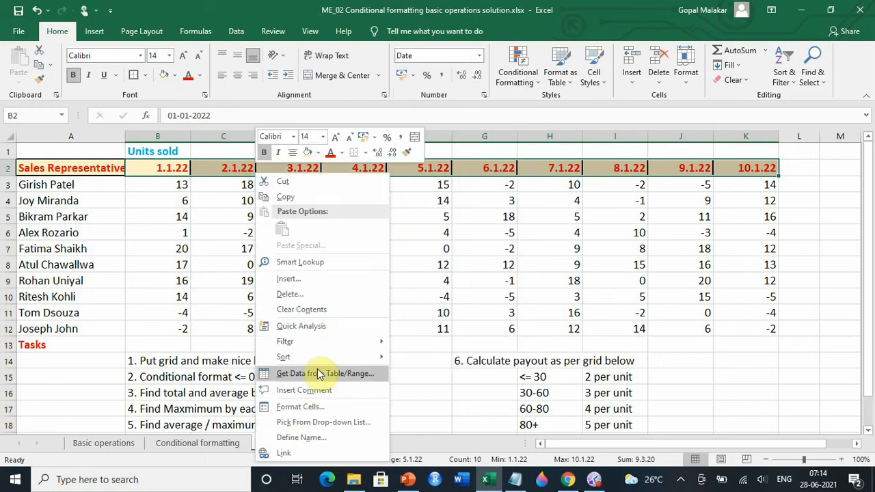
pyautogui.click(324, 410)
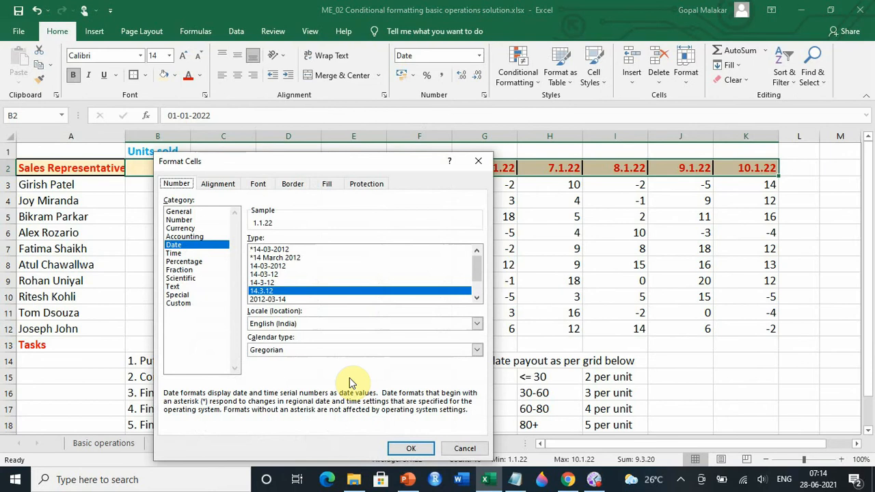
pyautogui.moveTo(297, 158); pyautogui.dragTo(395, 172)
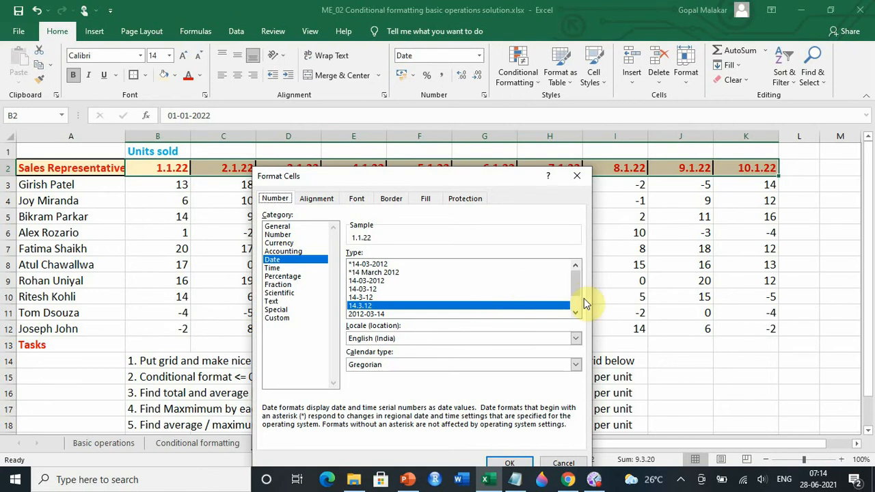
pyautogui.moveTo(577, 287)
pyautogui.mouseDown()
pyautogui.moveTo(578, 303)
pyautogui.moveTo(578, 275)
pyautogui.mouseUp()
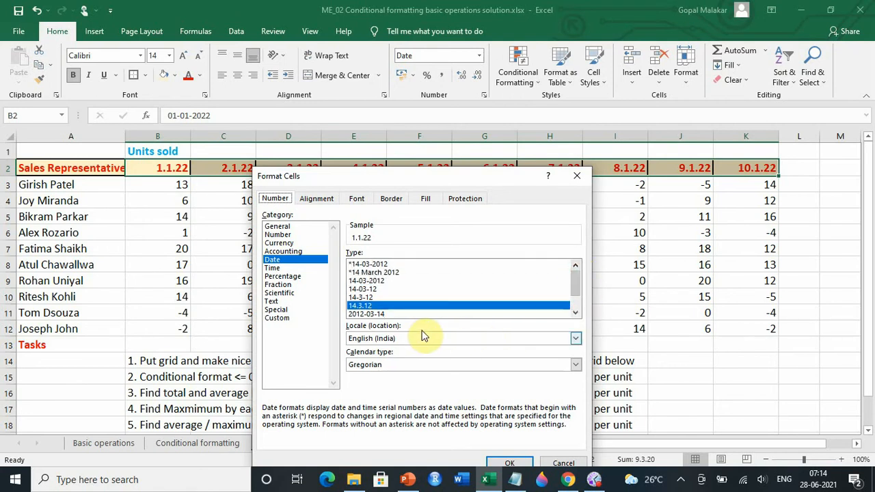
pyautogui.click(280, 319)
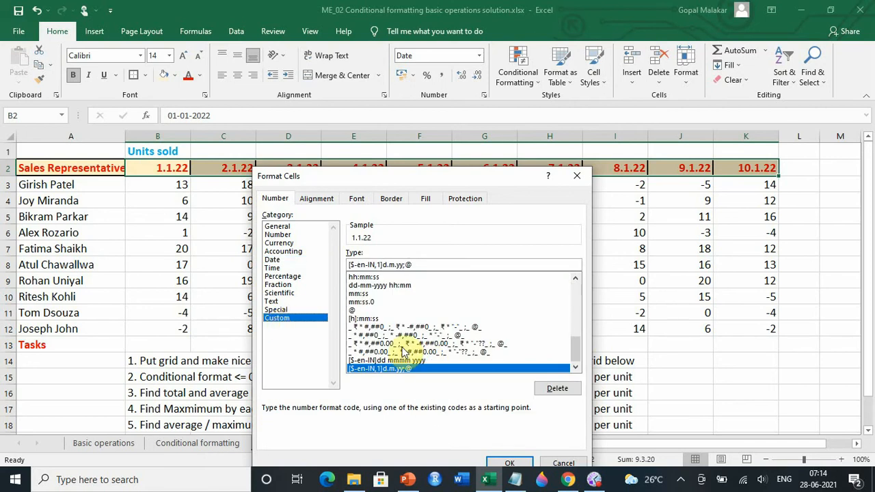
pyautogui.moveTo(574, 352)
pyautogui.mouseDown()
pyautogui.moveTo(571, 285)
pyautogui.moveTo(578, 348)
pyautogui.mouseUp()
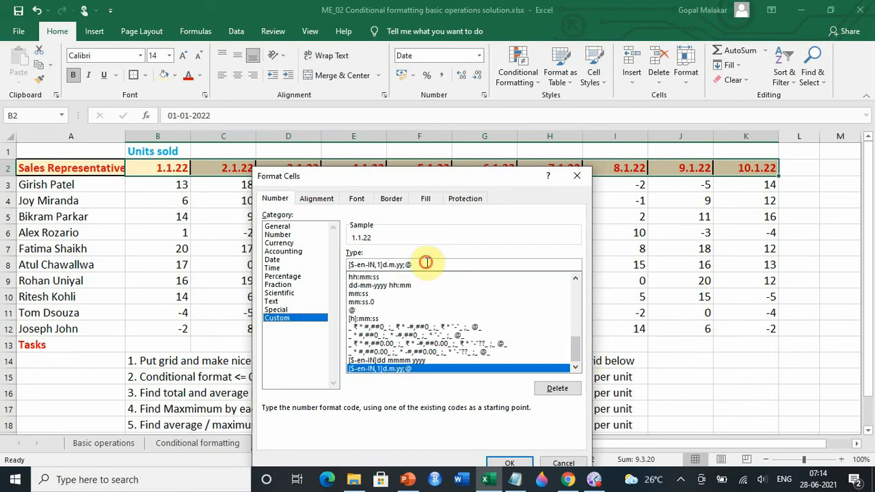
pyautogui.moveTo(431, 265); pyautogui.dragTo(316, 267)
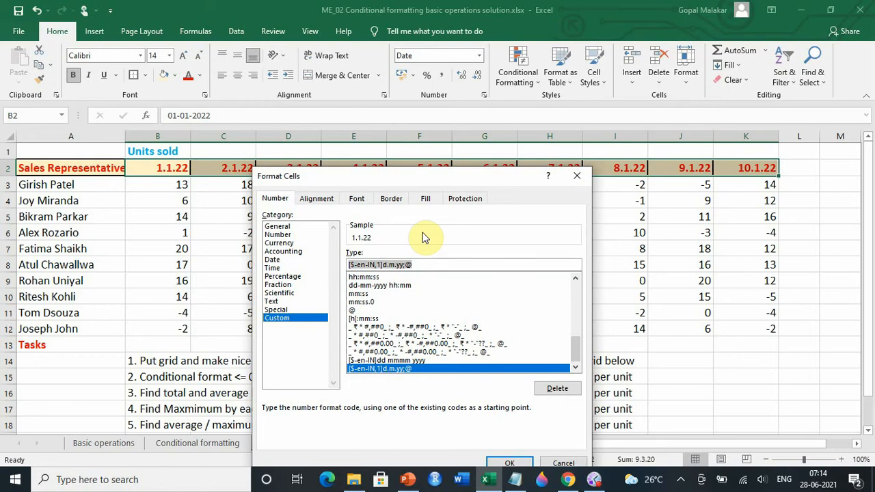
pyautogui.write('DD-M')
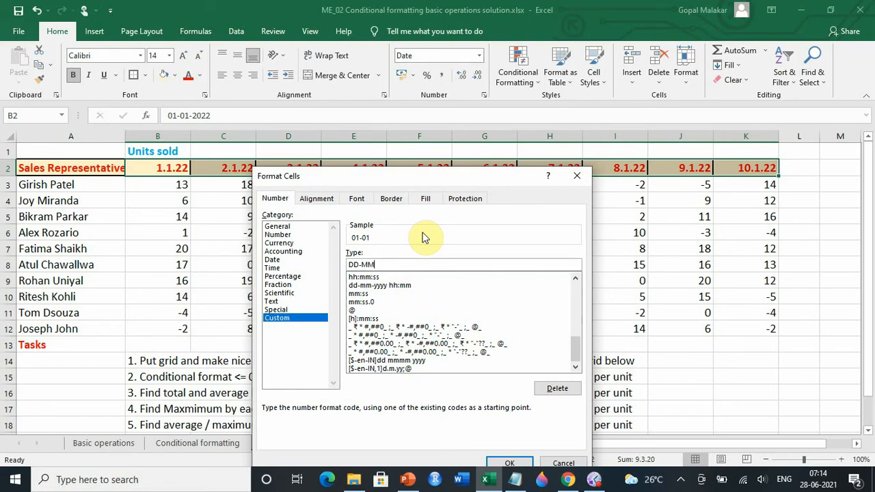
pyautogui.write('M')
pyautogui.click(520, 464)
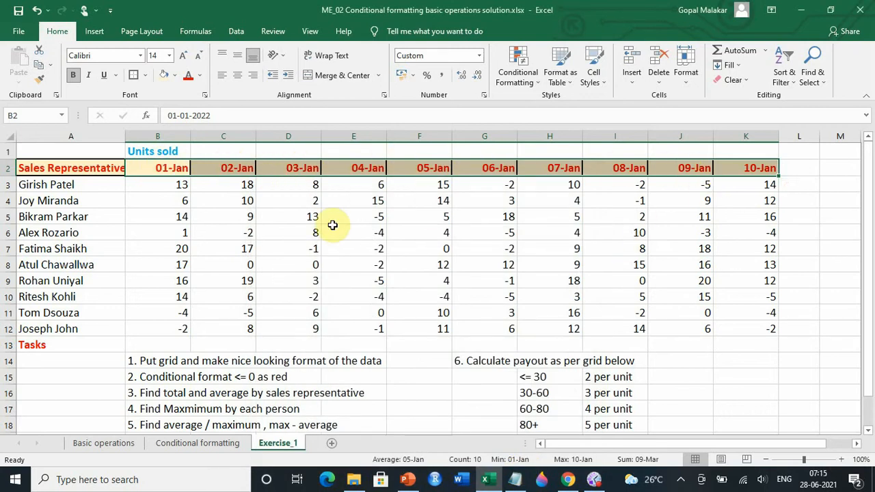
pyautogui.moveTo(55, 168)
pyautogui.mouseDown()
pyautogui.moveTo(123, 171)
pyautogui.moveTo(617, 269)
pyautogui.moveTo(747, 317)
pyautogui.moveTo(752, 329)
pyautogui.mouseUp()
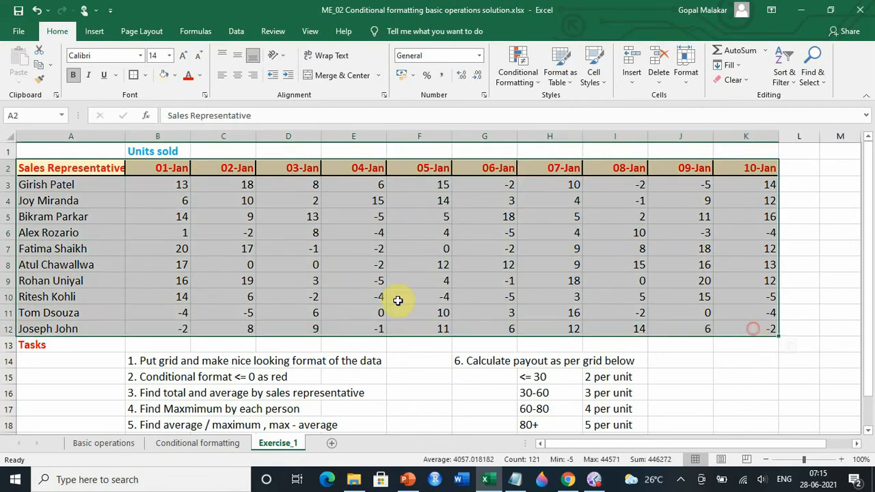
pyautogui.click(148, 75)
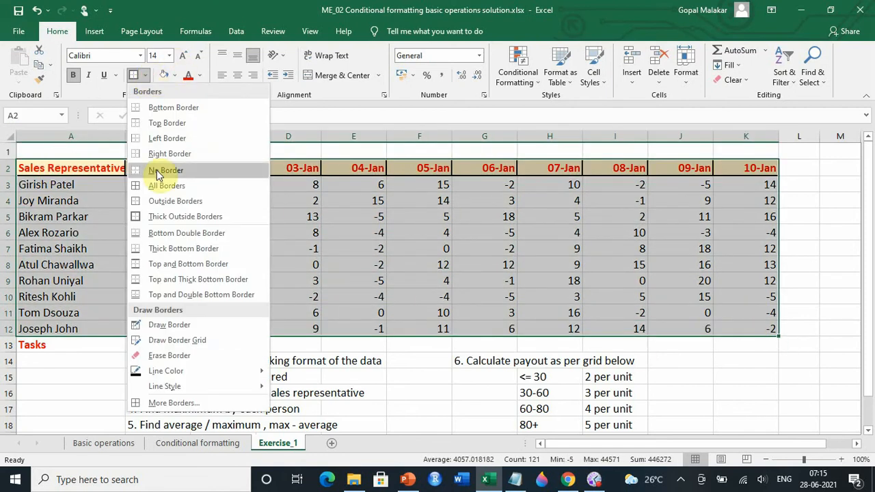
pyautogui.click(74, 257)
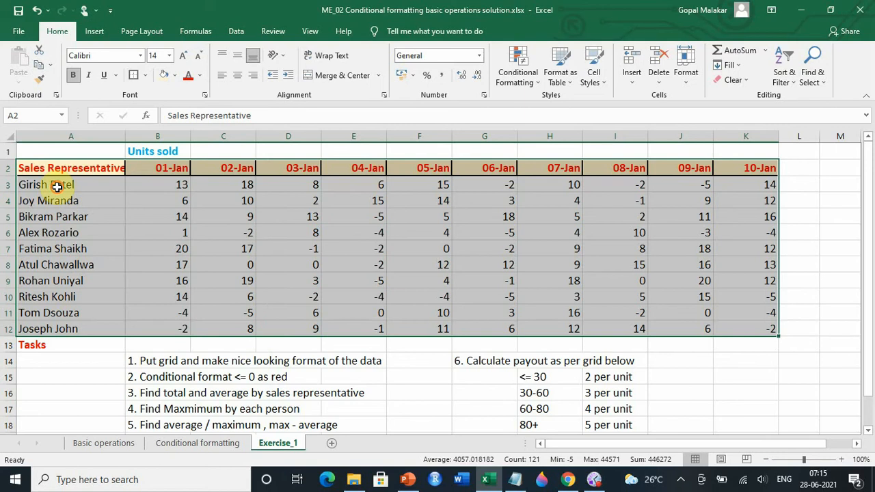
# Apply all borders and a thick outside border to the data rows A3:K12
pyautogui.moveTo(58, 183); pyautogui.dragTo(753, 333)
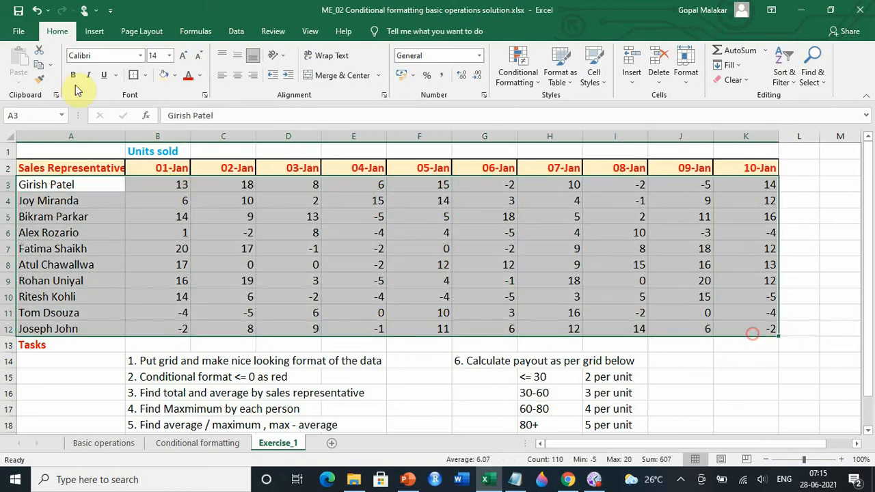
pyautogui.click(147, 75)
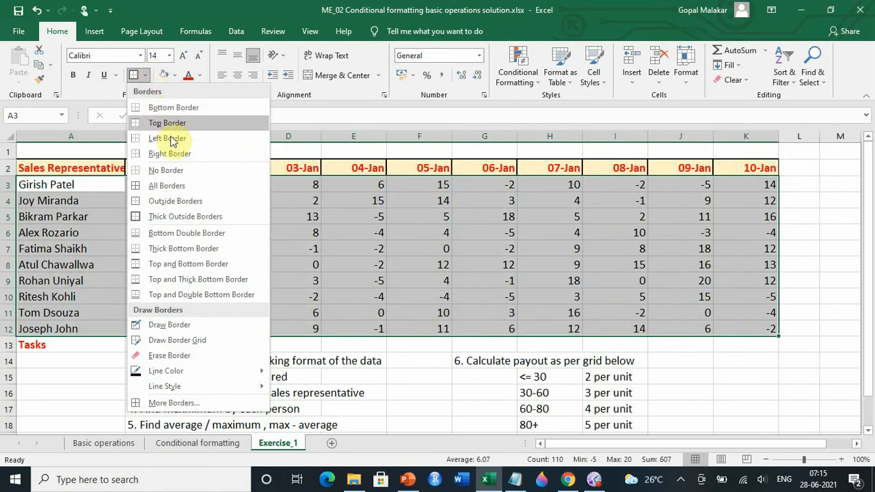
pyautogui.click(182, 185)
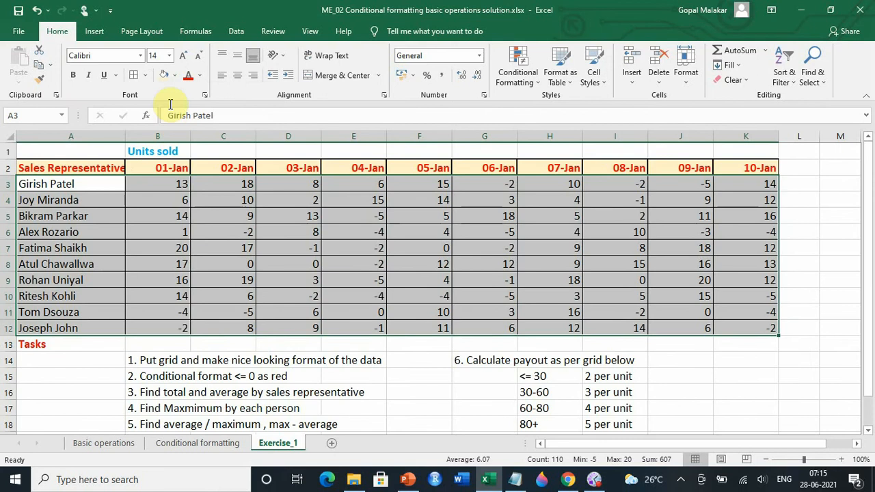
pyautogui.click(147, 76)
pyautogui.click(169, 217)
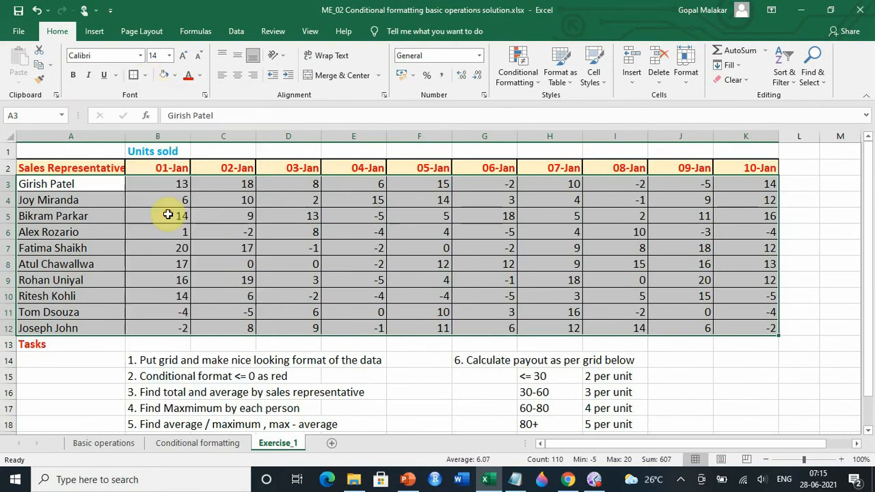
pyautogui.click(150, 248)
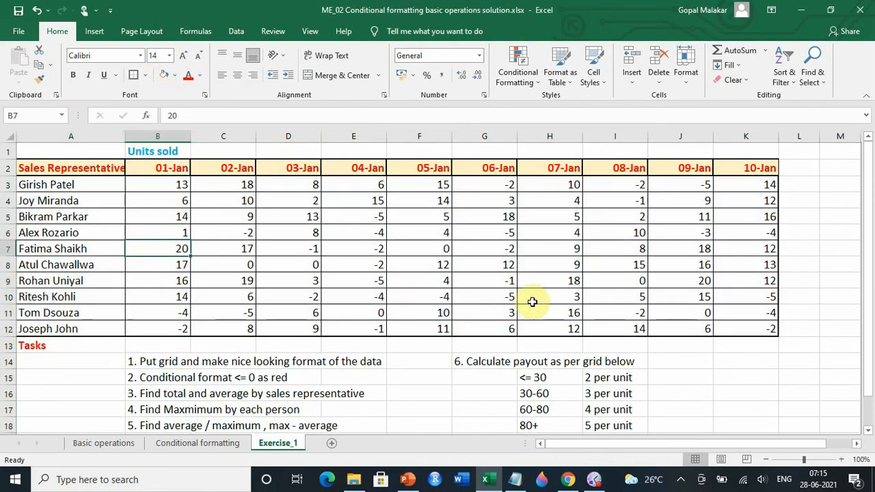
# Narrow columns B through K equally so that they just fit the date headers
pyautogui.moveTo(178, 136); pyautogui.dragTo(734, 130)
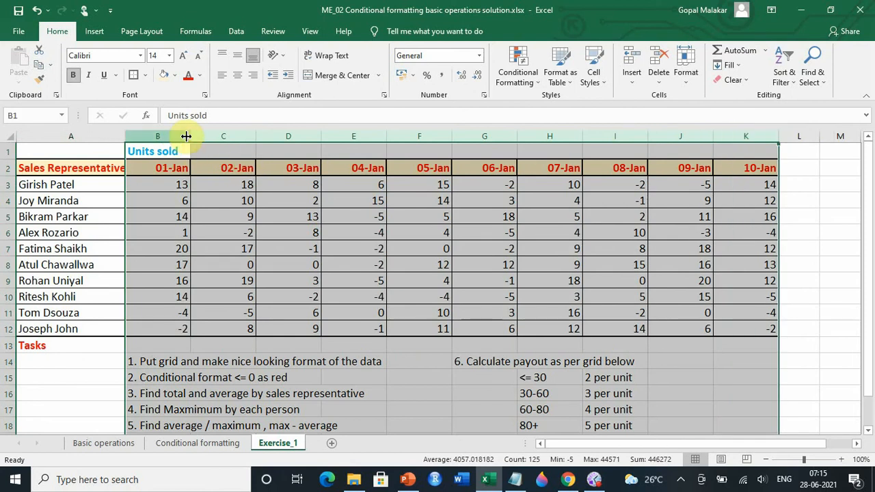
pyautogui.moveTo(190, 136); pyautogui.dragTo(175, 136)
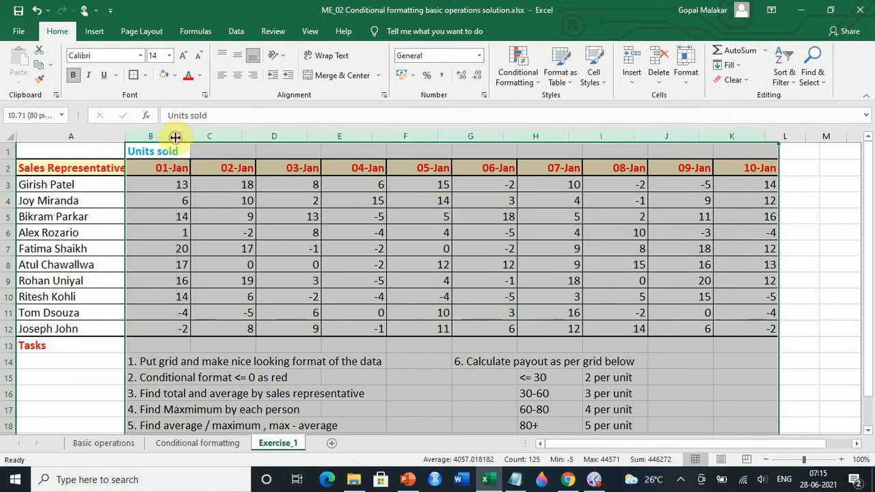
pyautogui.click(168, 218)
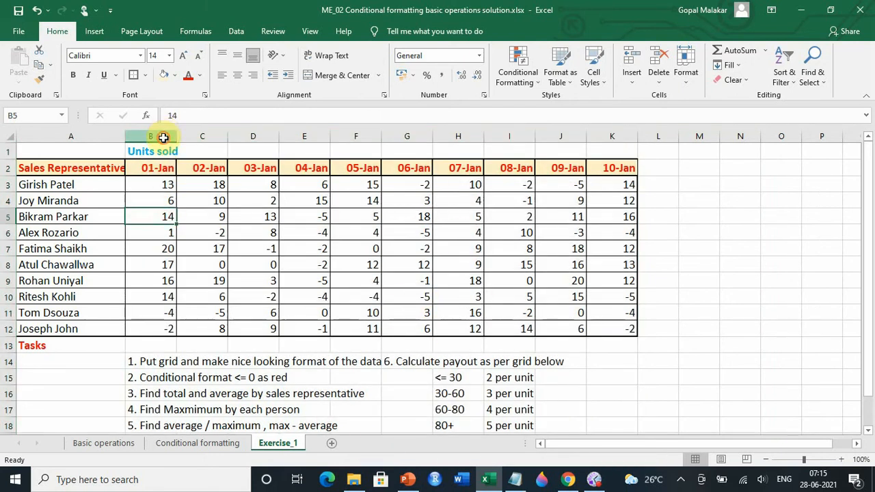
pyautogui.moveTo(164, 137); pyautogui.dragTo(609, 127)
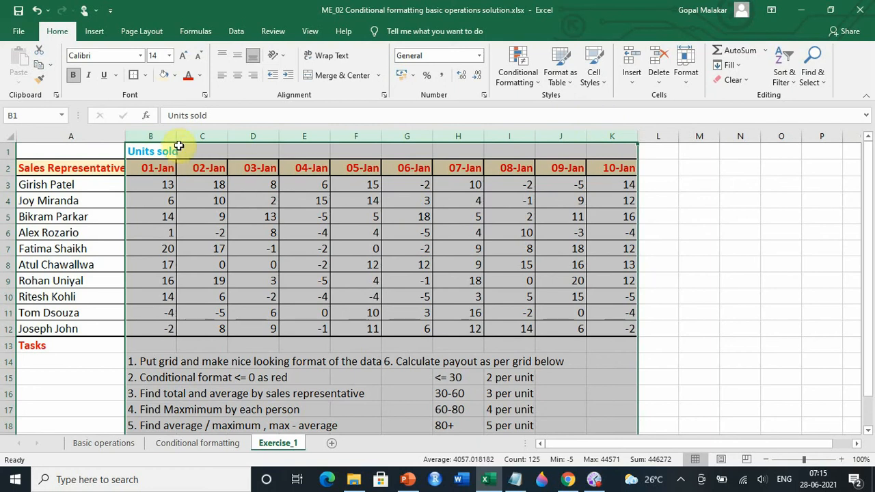
pyautogui.moveTo(177, 136); pyautogui.dragTo(169, 136)
pyautogui.click(160, 217)
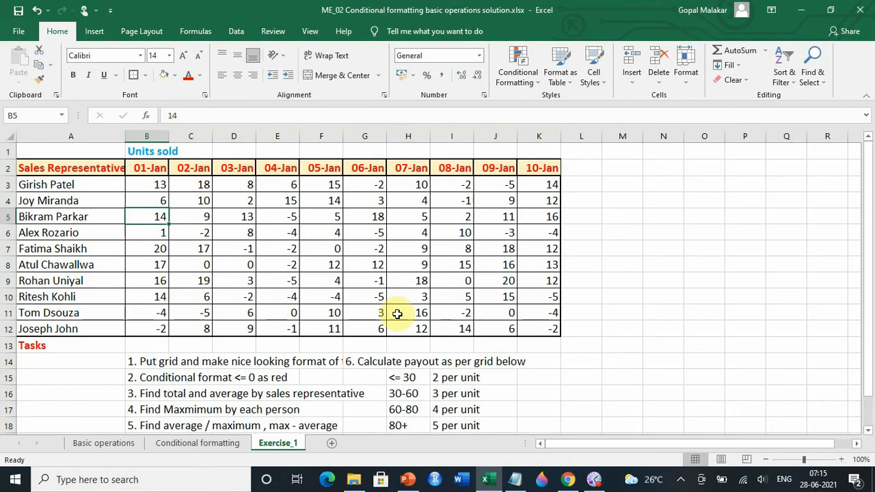
# Move the payout task and its rate grid from G14:I18 to I14:K18
pyautogui.moveTo(367, 360); pyautogui.dragTo(471, 427)
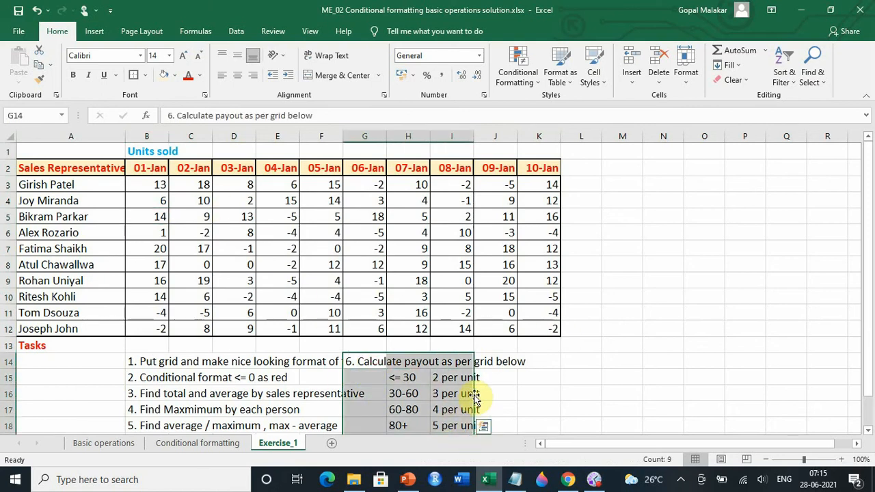
pyautogui.moveTo(473, 397); pyautogui.dragTo(396, 419)
pyautogui.click(395, 418)
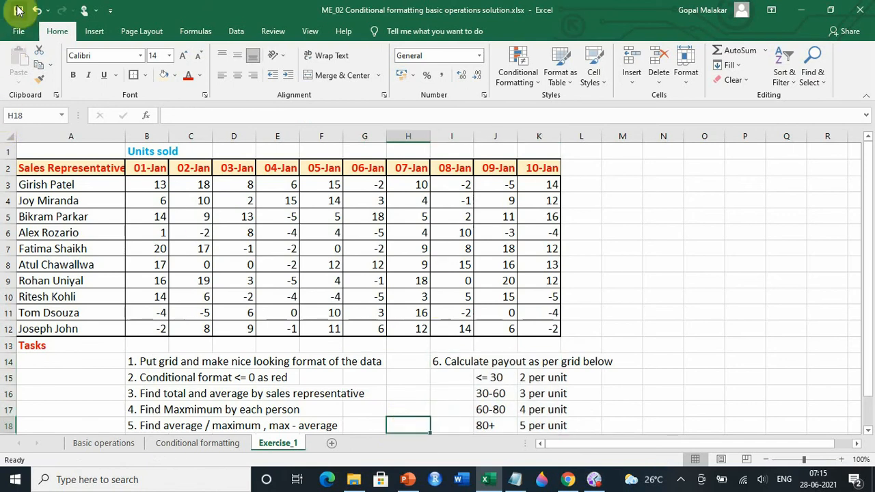
pyautogui.click(151, 356)
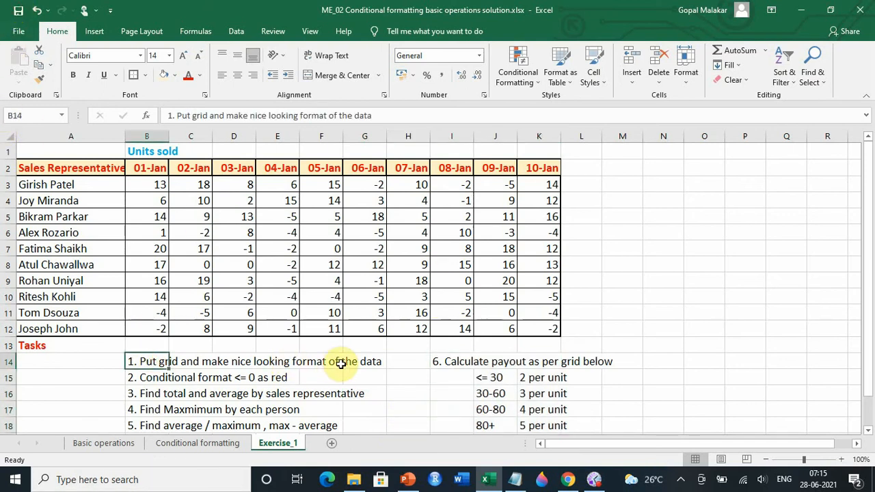
pyautogui.click(145, 376)
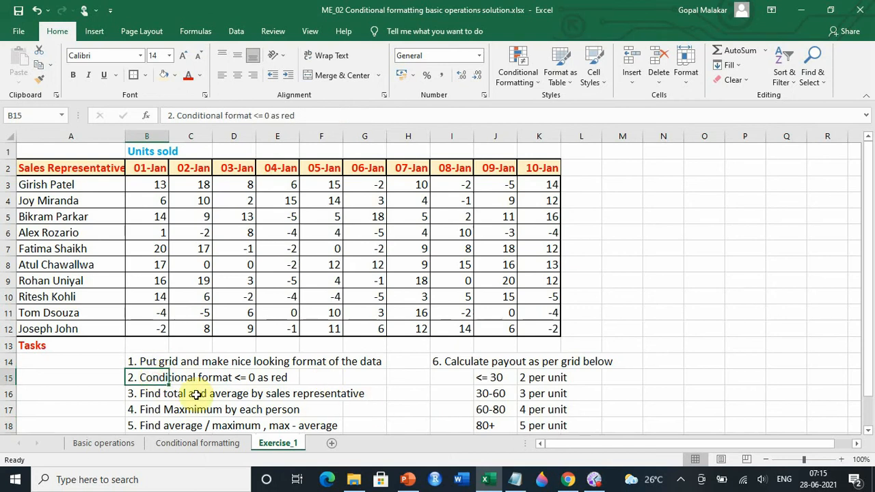
pyautogui.click(200, 233)
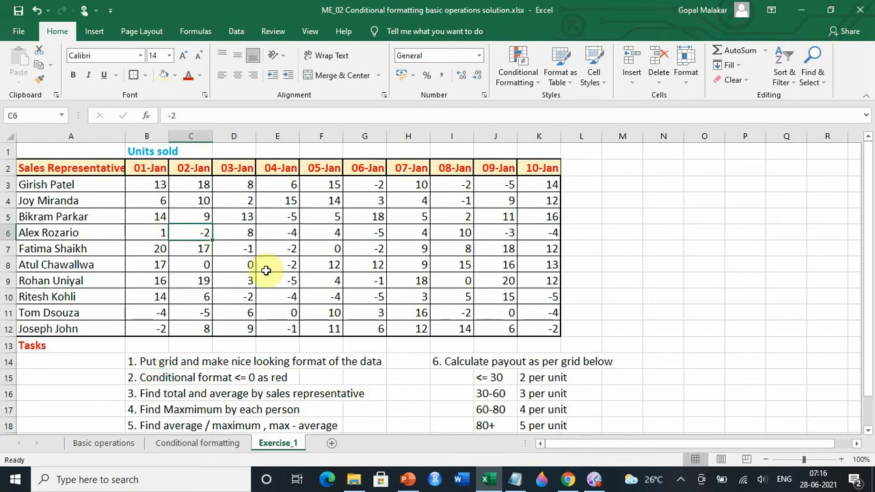
pyautogui.click(231, 250)
pyautogui.click(270, 249)
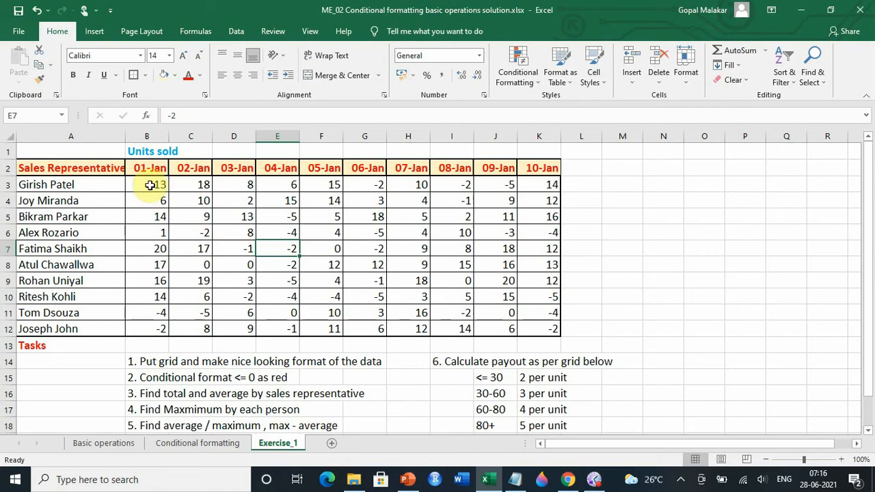
# Add a Less Than conditional formatting rule to B3:K12 for values below 1 with Light Red Fill with Dark Red Text
pyautogui.moveTo(145, 183); pyautogui.dragTo(533, 332)
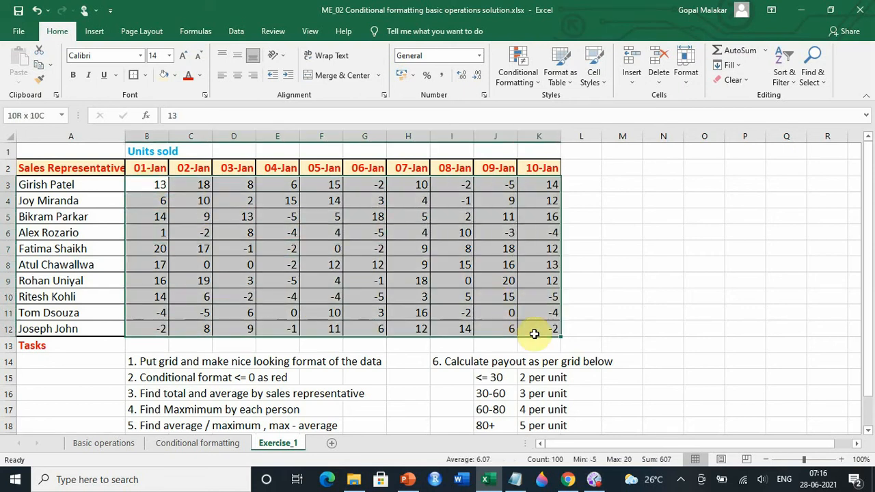
pyautogui.moveTo(149, 181); pyautogui.dragTo(527, 329)
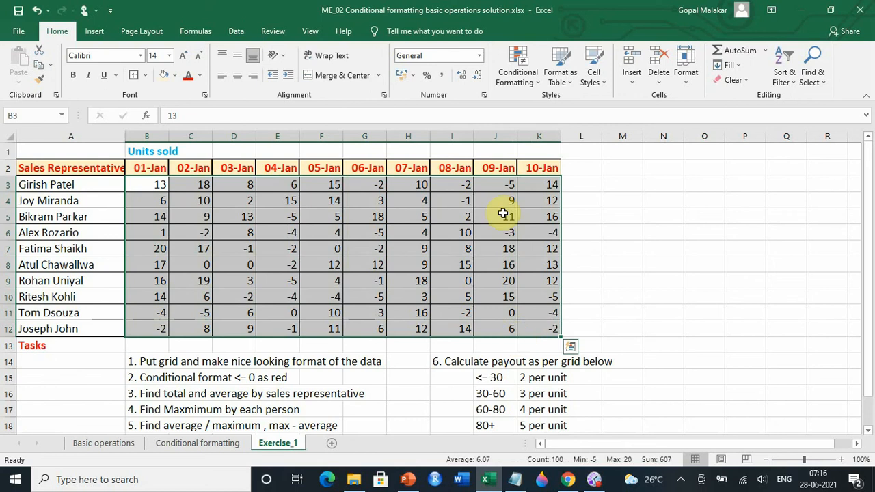
pyautogui.click(527, 80)
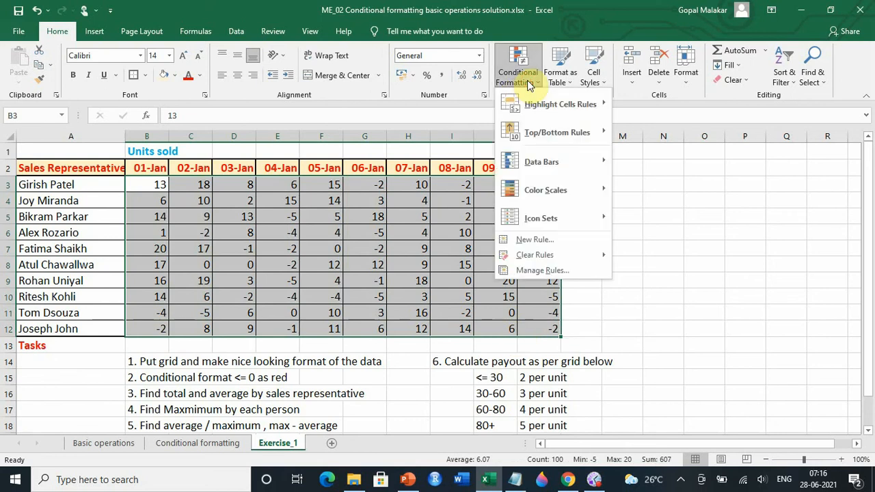
pyautogui.moveTo(552, 116)
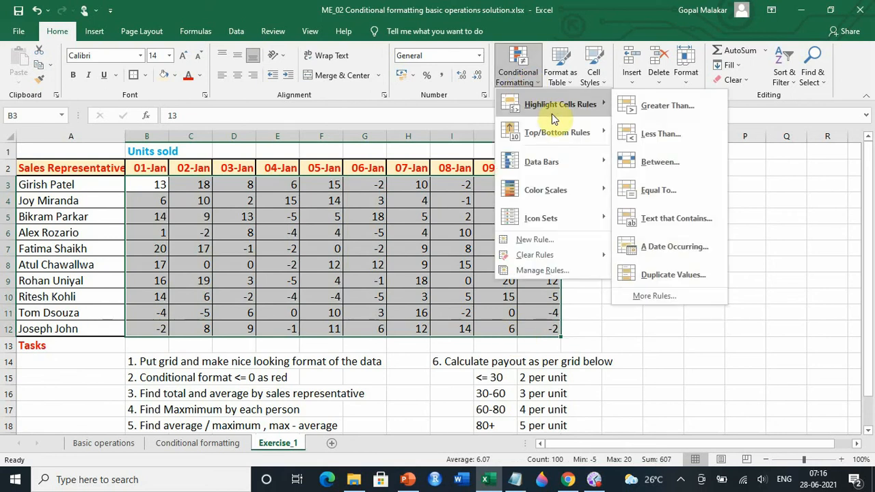
pyautogui.click(674, 137)
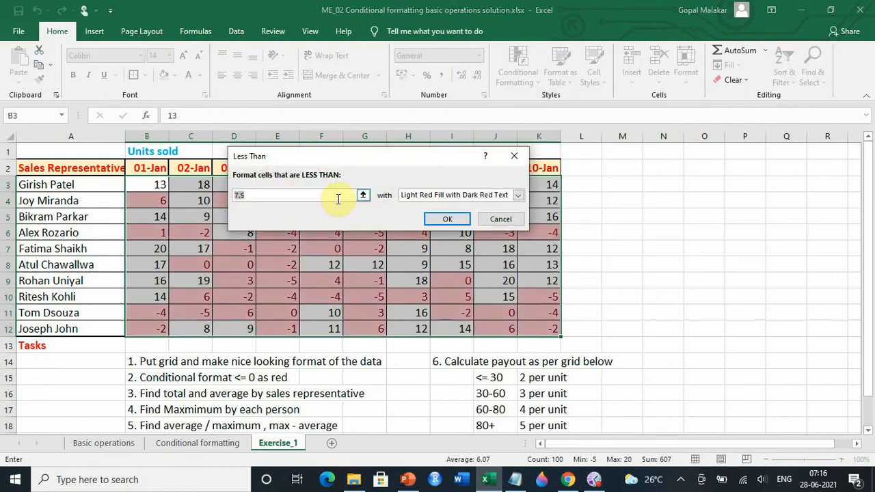
pyautogui.write('1')
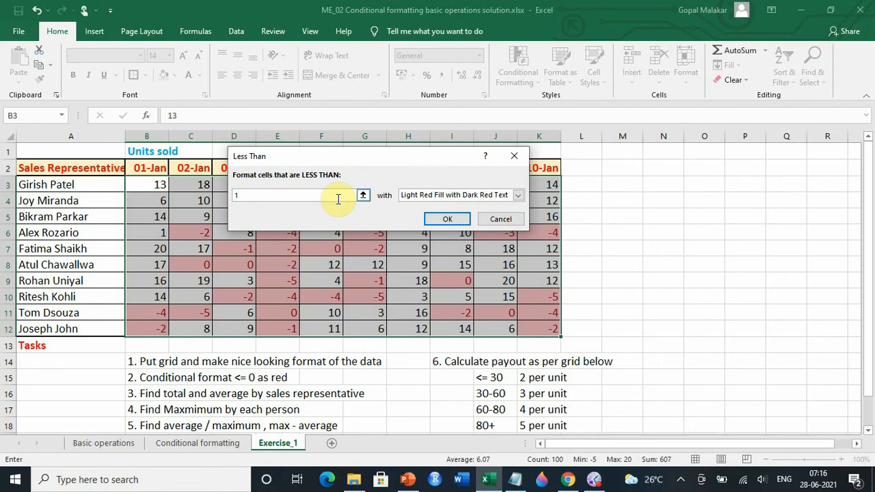
pyautogui.click(519, 196)
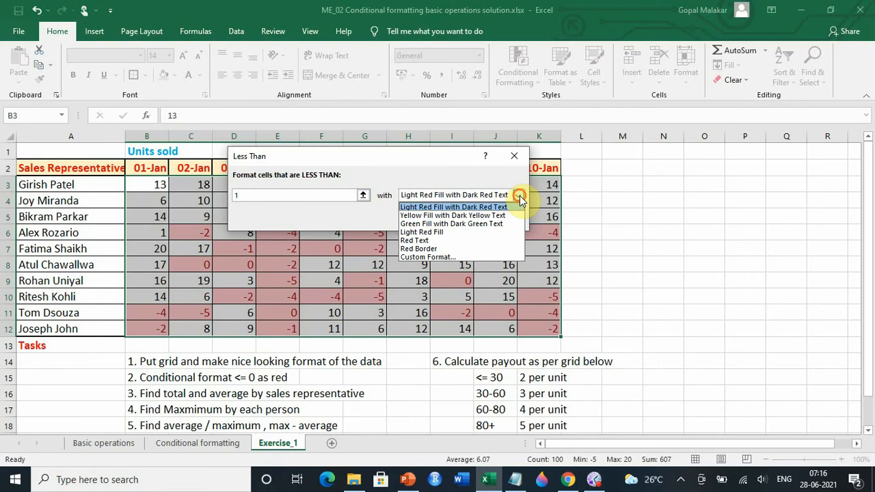
pyautogui.click(519, 196)
pyautogui.click(446, 220)
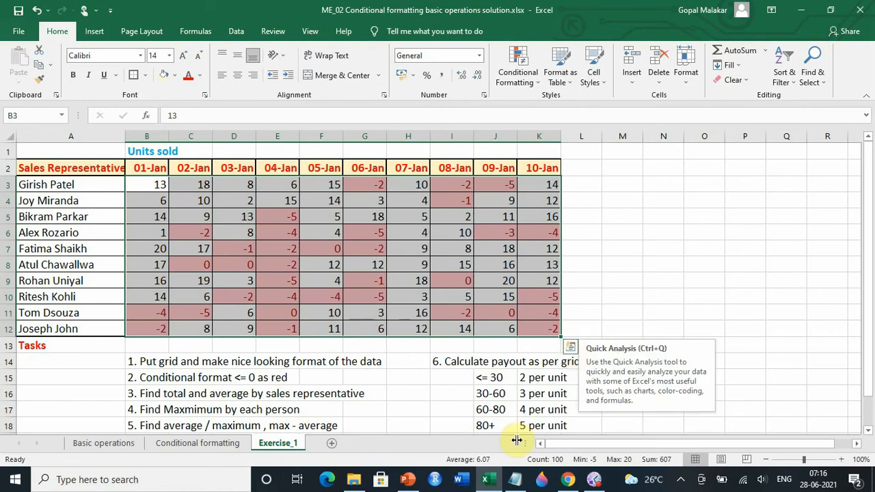
# Enter the header Total in L2 and sum B3:K3 in L3 with AutoSum
pyautogui.click(149, 394)
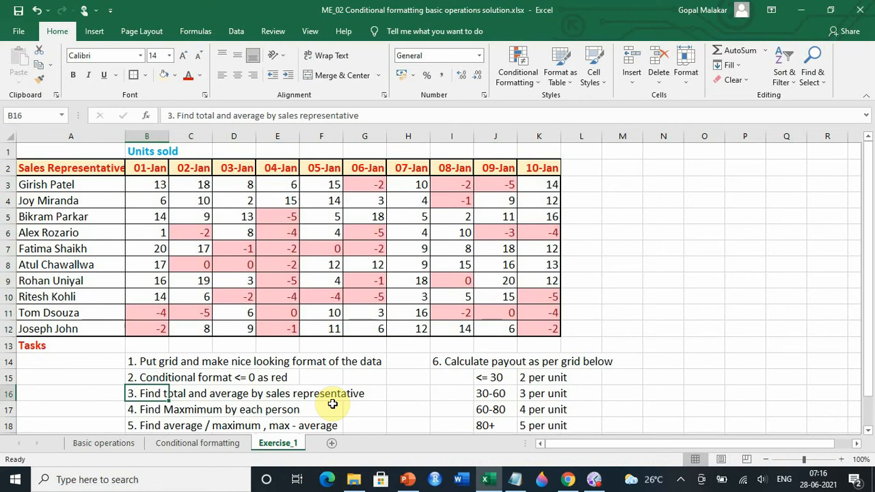
pyautogui.click(587, 167)
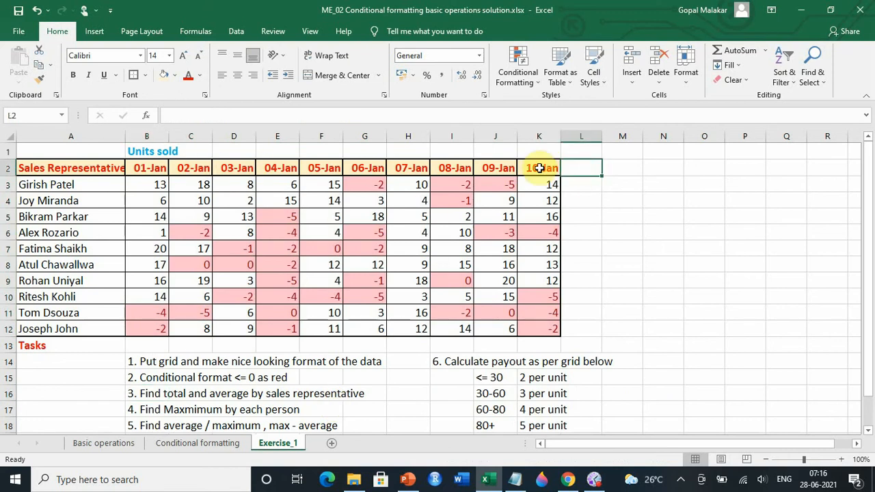
pyautogui.write('Y')
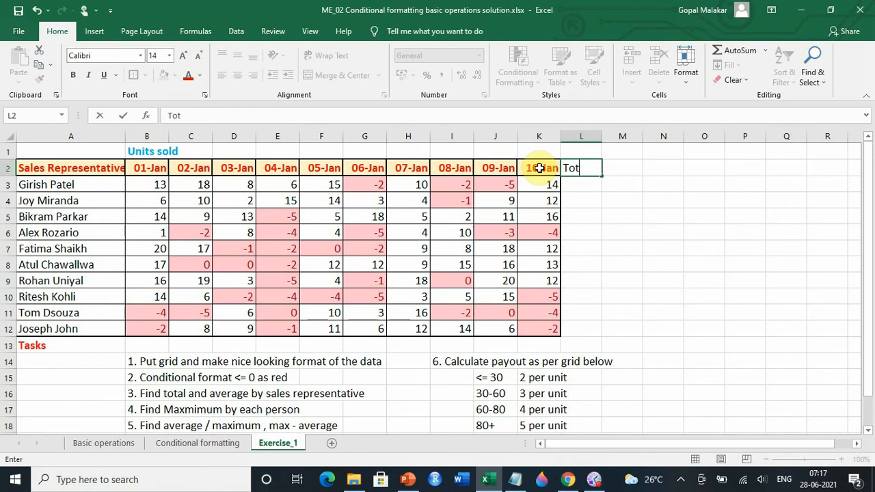
pyautogui.press('Return')
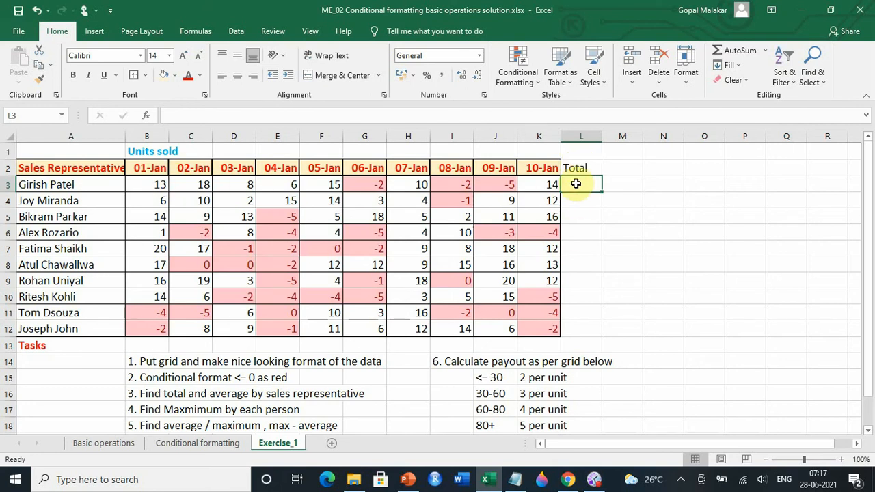
pyautogui.click(738, 58)
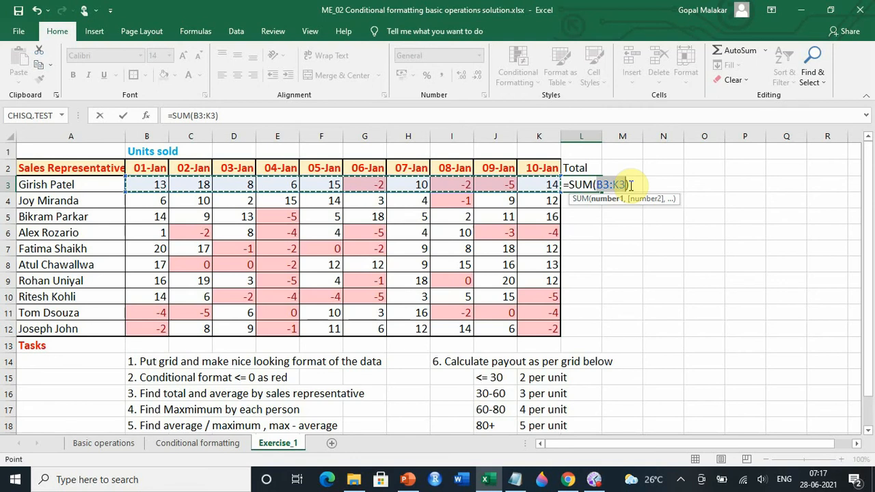
pyautogui.press('Return')
# Try to auto-fill the L3 total formula down column L and undo the fill
pyautogui.click(585, 184)
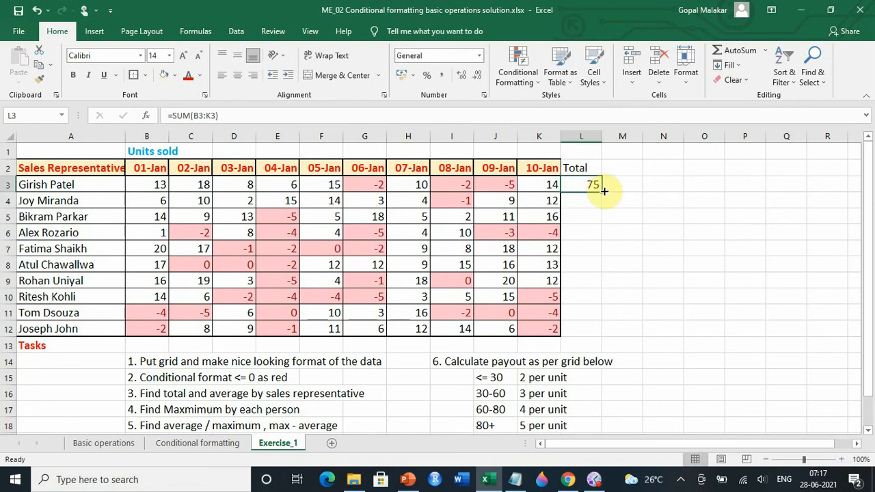
pyautogui.doubleClick(604, 191)
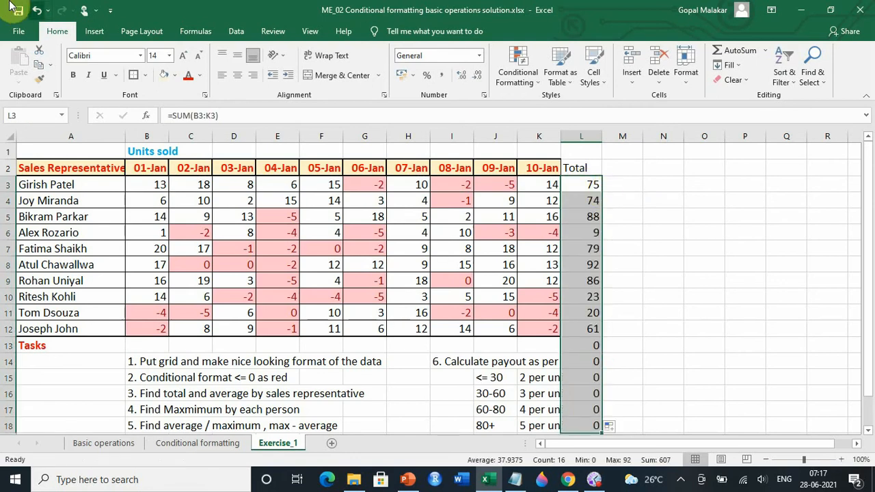
pyautogui.click(36, 12)
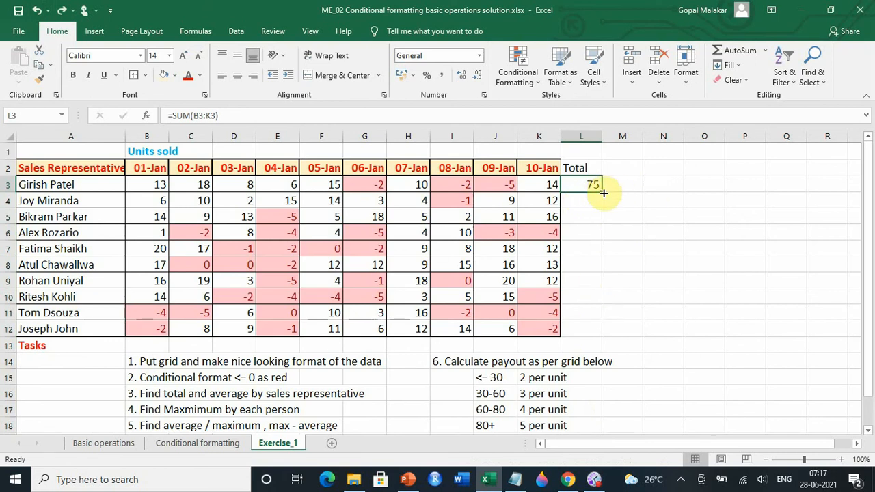
# Fill the Total formula from L3 down through L12 for all sales representatives
pyautogui.moveTo(603, 193); pyautogui.dragTo(605, 333)
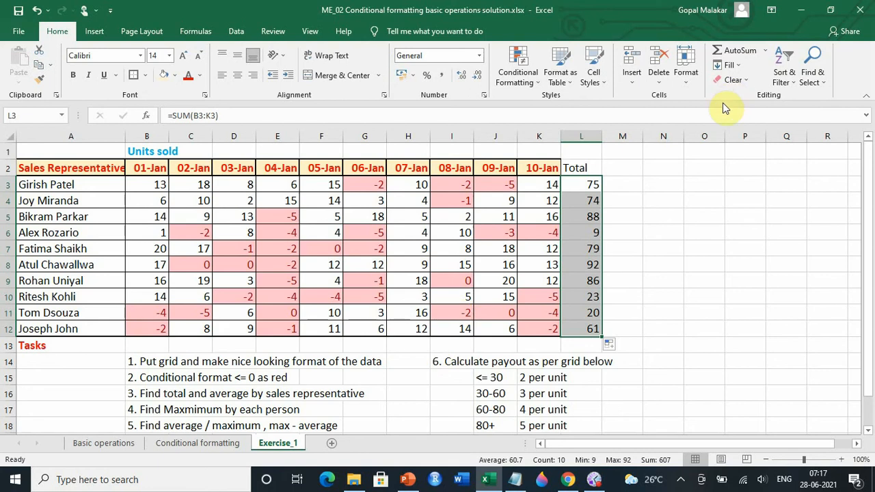
pyautogui.click(591, 169)
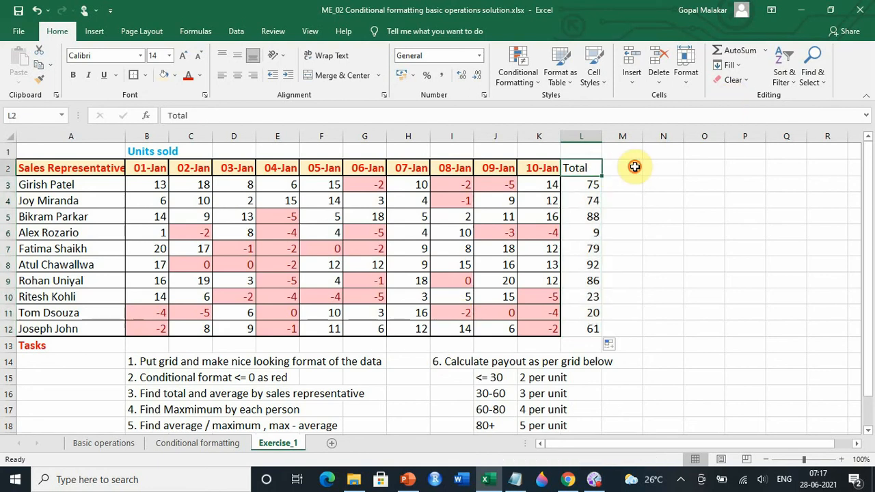
pyautogui.click(630, 168)
pyautogui.click(597, 180)
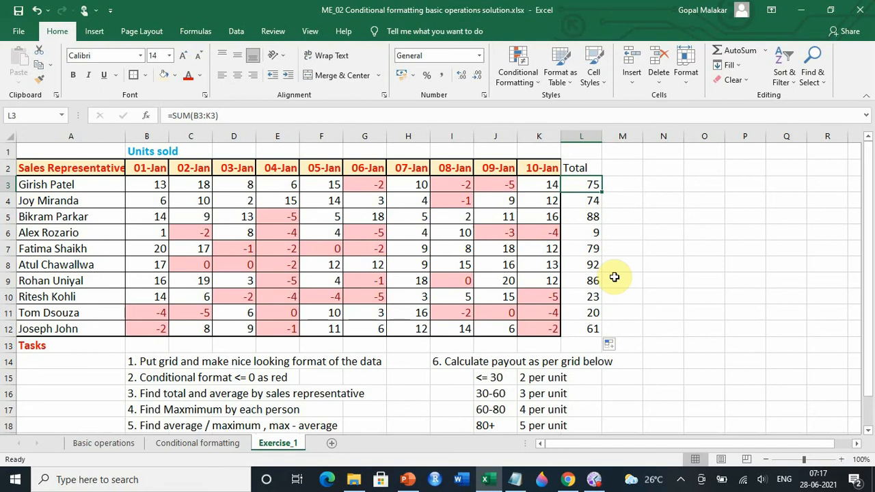
# Enter the header Average in M2 and the formula =AVERAGE(B3:K3) in M3
pyautogui.click(623, 168)
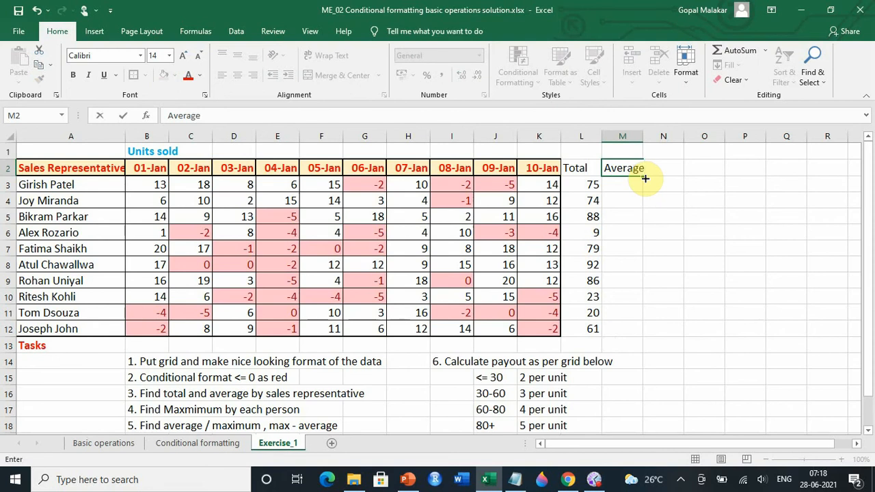
pyautogui.press('Return')
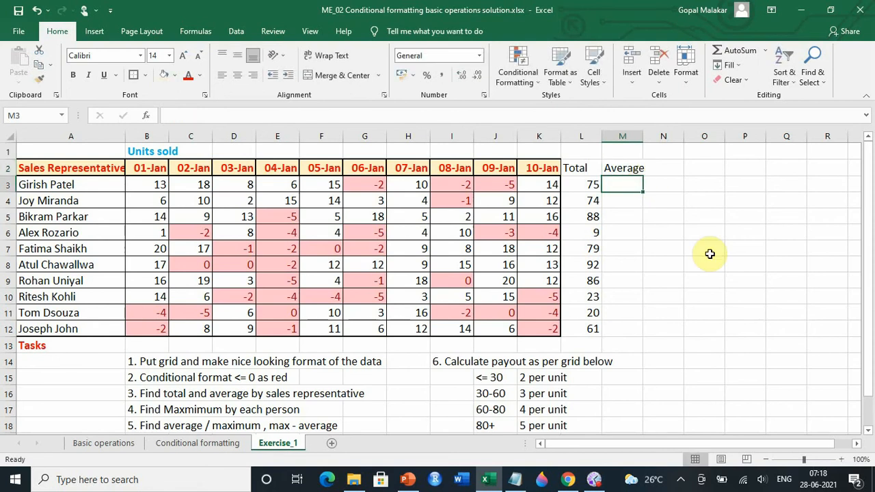
pyautogui.write('=avera')
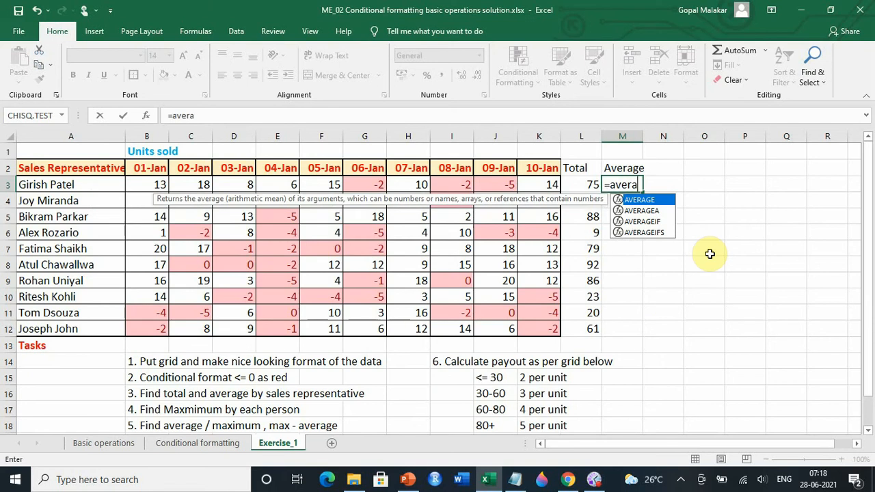
pyautogui.write('gw')
pyautogui.press('BackSpace')
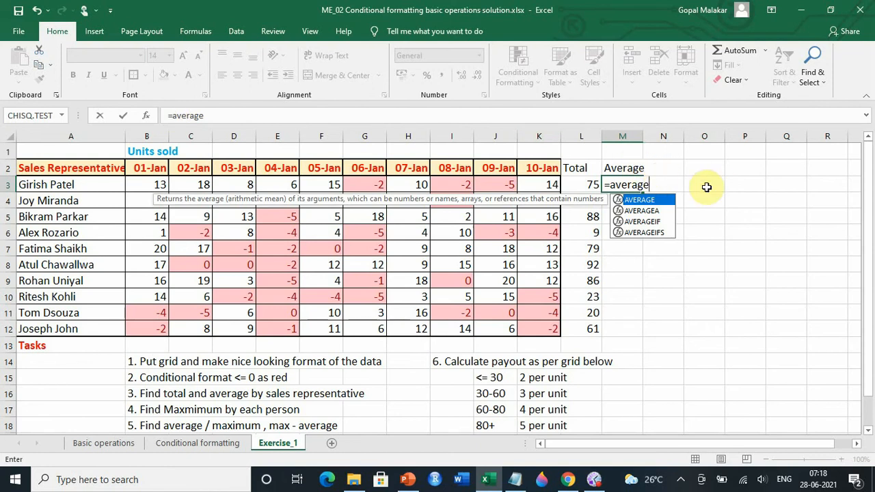
pyautogui.write('(')
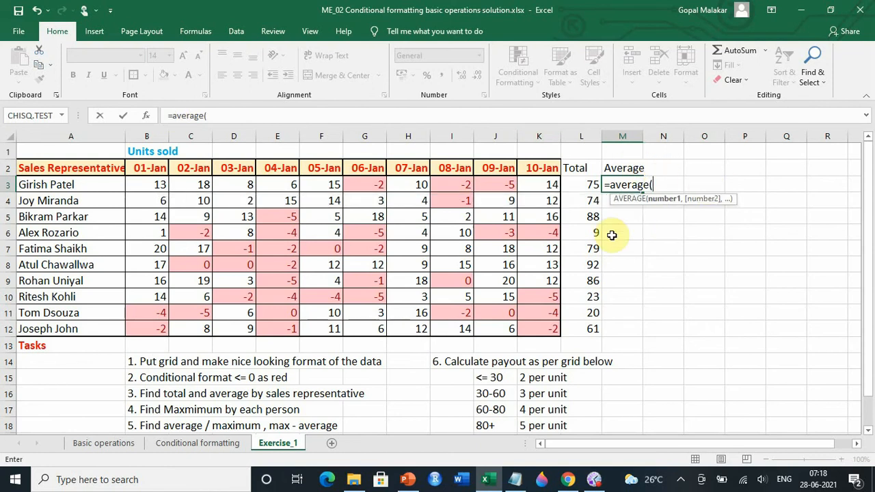
pyautogui.moveTo(151, 181); pyautogui.dragTo(553, 182)
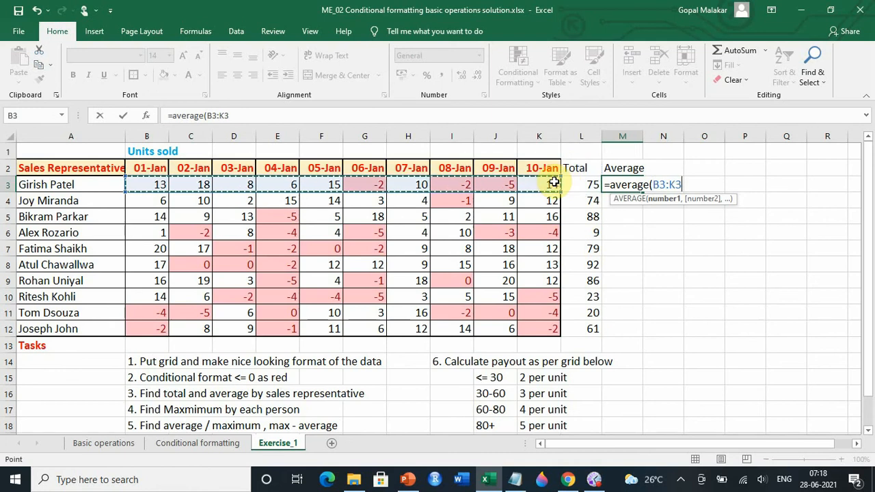
pyautogui.write(')')
pyautogui.press('Return')
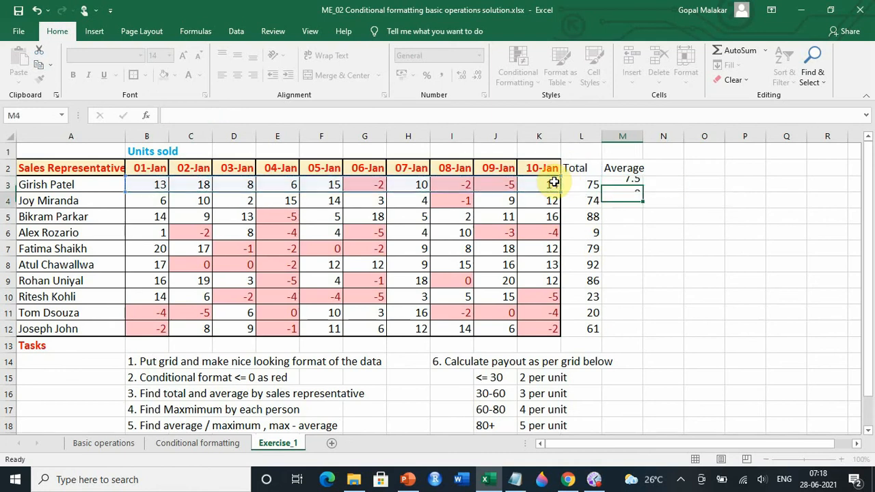
# Fill the Average formula from M3 down through M12 and format the range in comma style with one decimal place
pyautogui.click(624, 184)
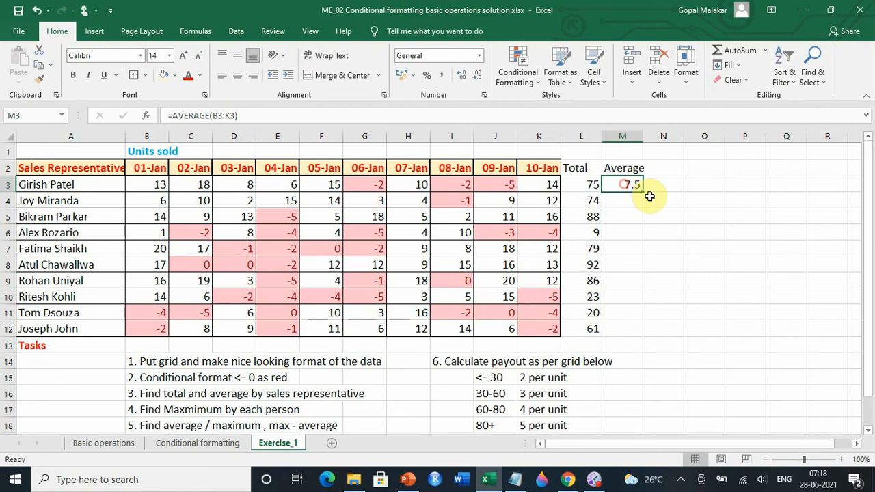
pyautogui.moveTo(644, 193); pyautogui.dragTo(641, 335)
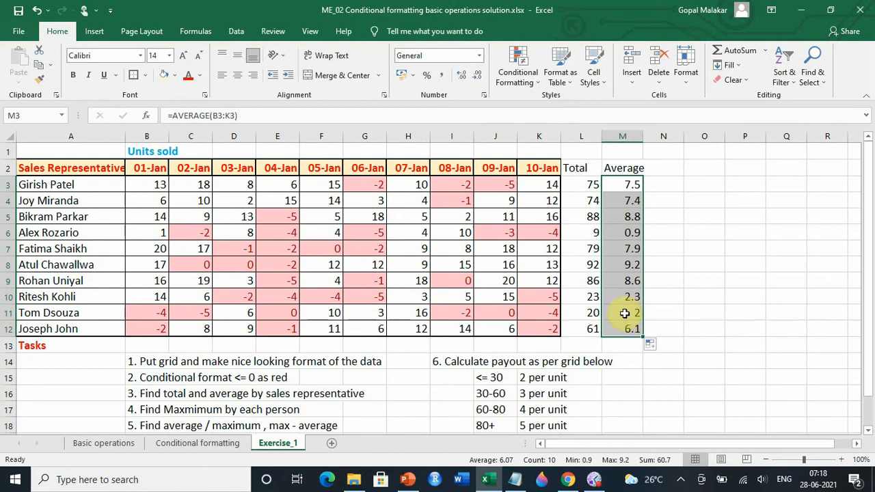
pyautogui.click(444, 75)
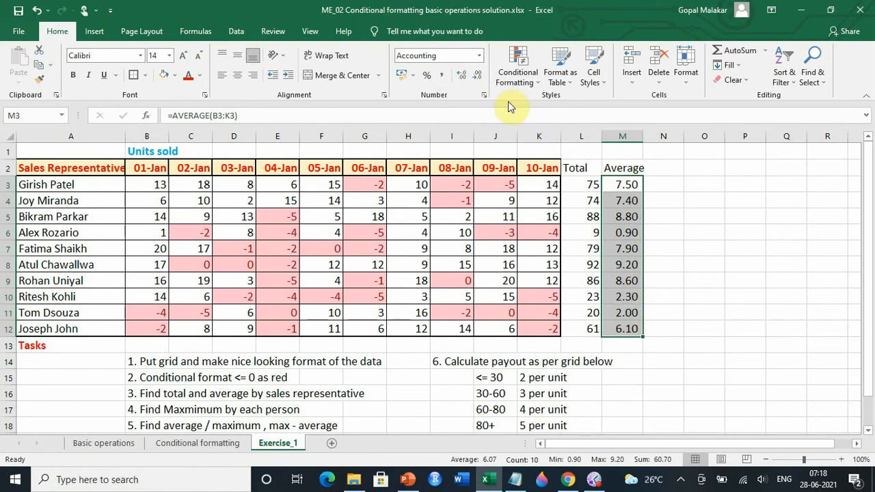
pyautogui.click(477, 75)
pyautogui.click(663, 232)
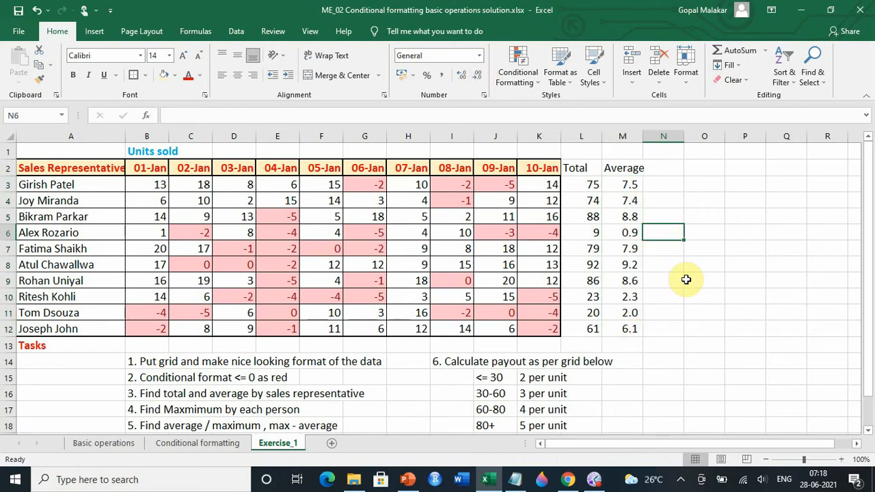
pyautogui.scroll(-1, 685, 278)
pyautogui.scroll(1, 287, 421)
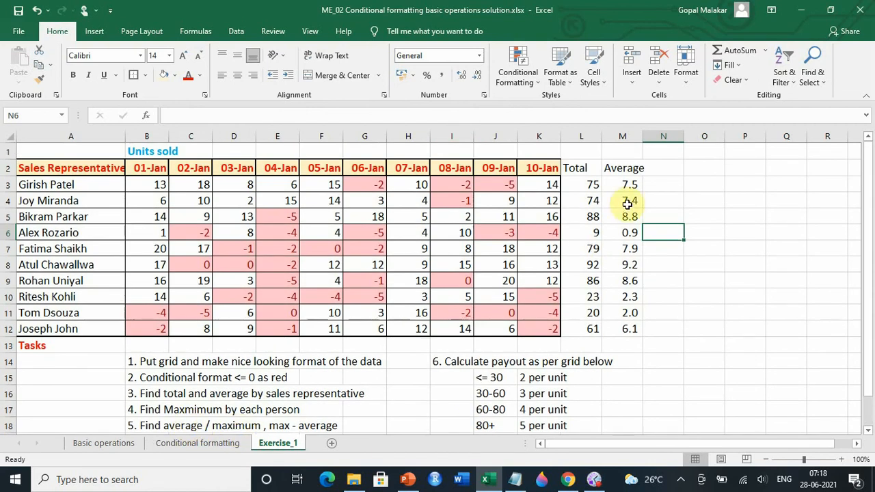
# Enter the header Max in N2 and the formula =MAX(B3:K3) in N3
pyautogui.click(667, 165)
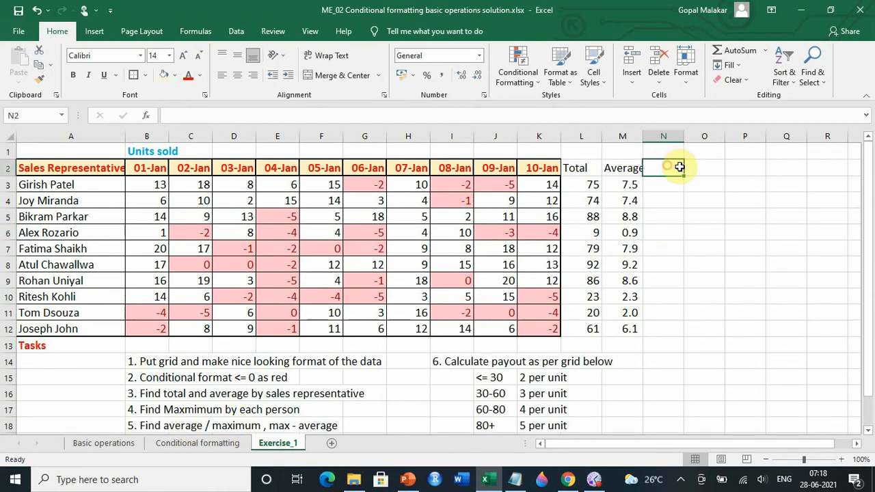
pyautogui.write('Max')
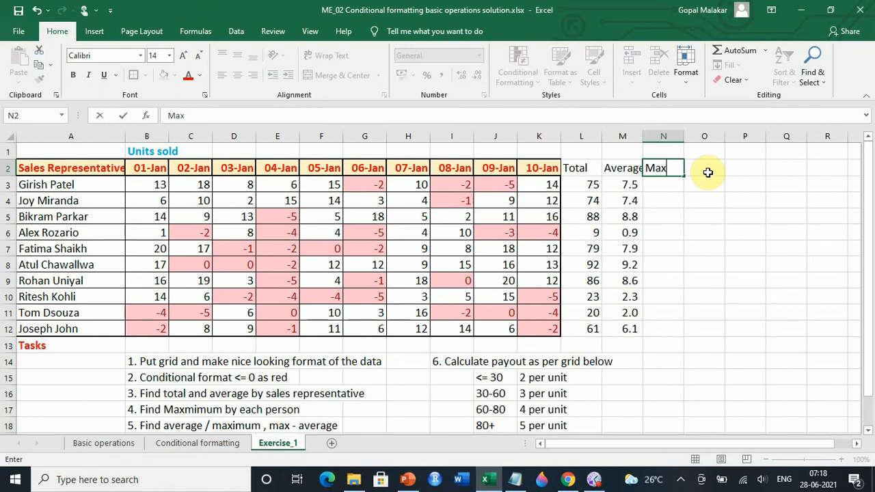
pyautogui.press('Return')
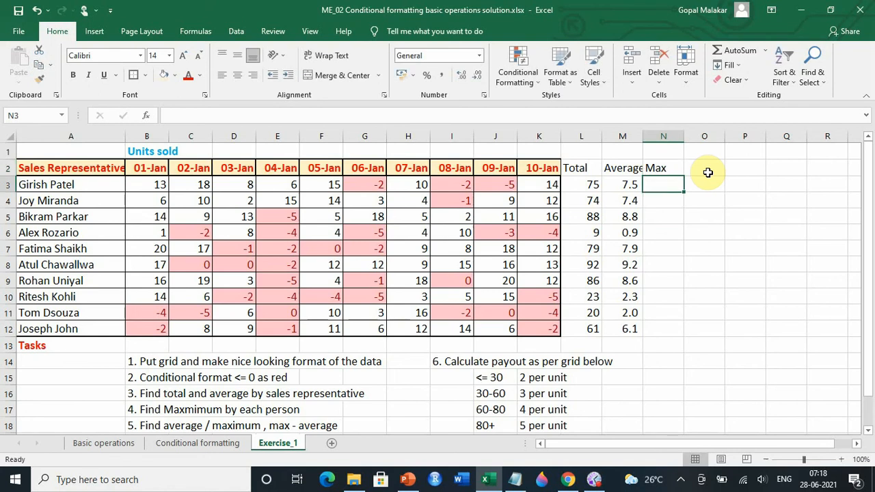
pyautogui.moveTo(139, 185); pyautogui.dragTo(540, 183)
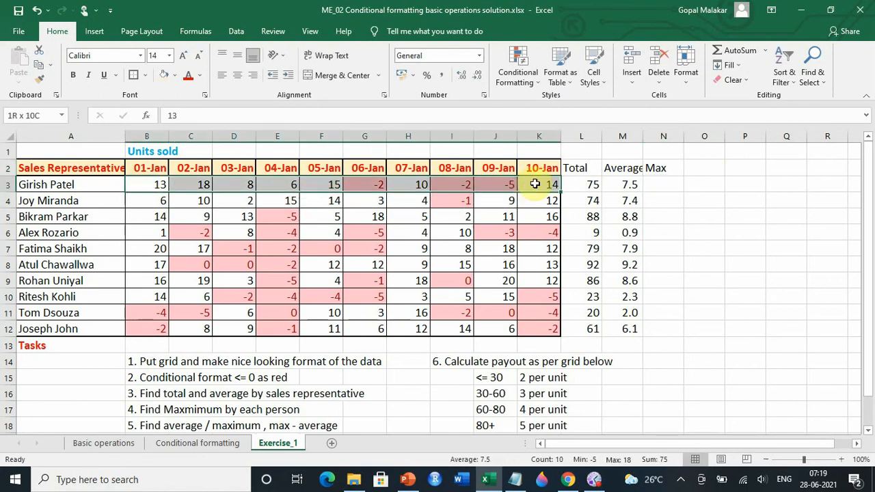
pyautogui.click(668, 184)
pyautogui.write('=m')
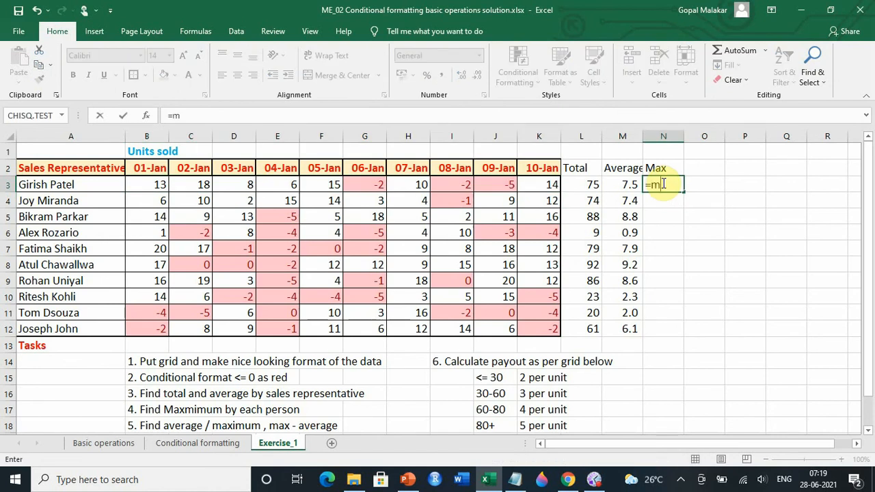
pyautogui.write('ax')
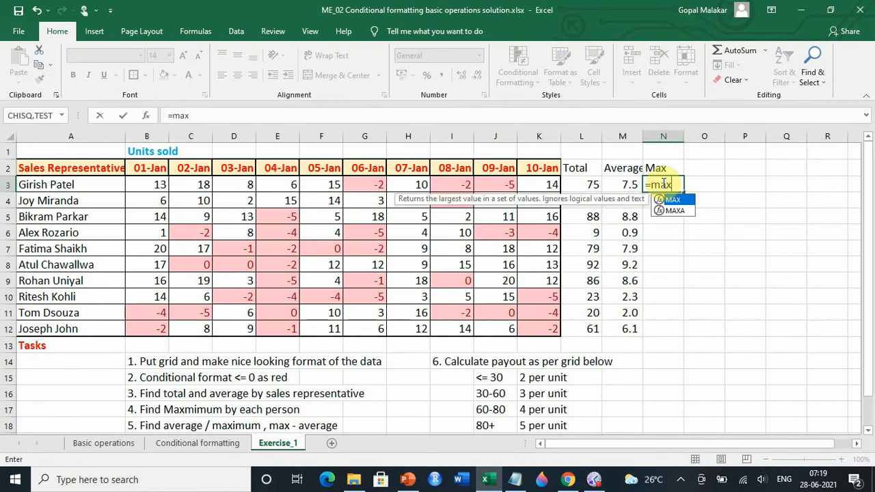
pyautogui.write('(')
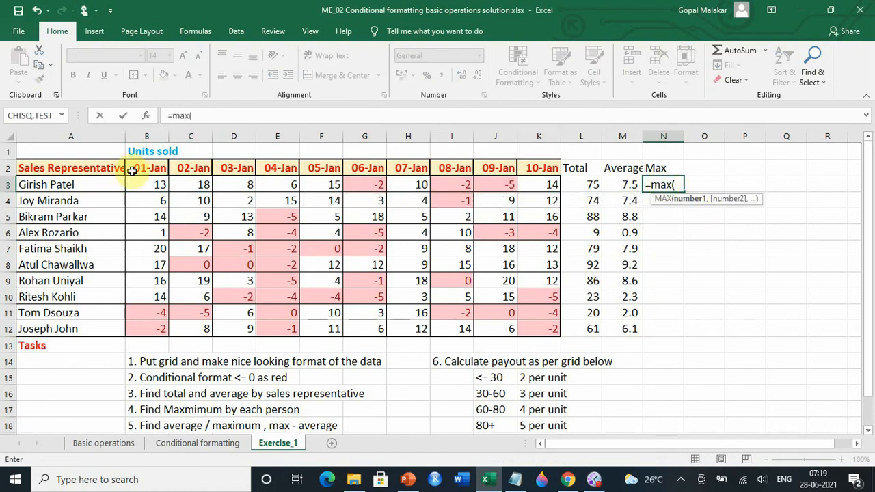
pyautogui.moveTo(144, 183); pyautogui.dragTo(523, 183)
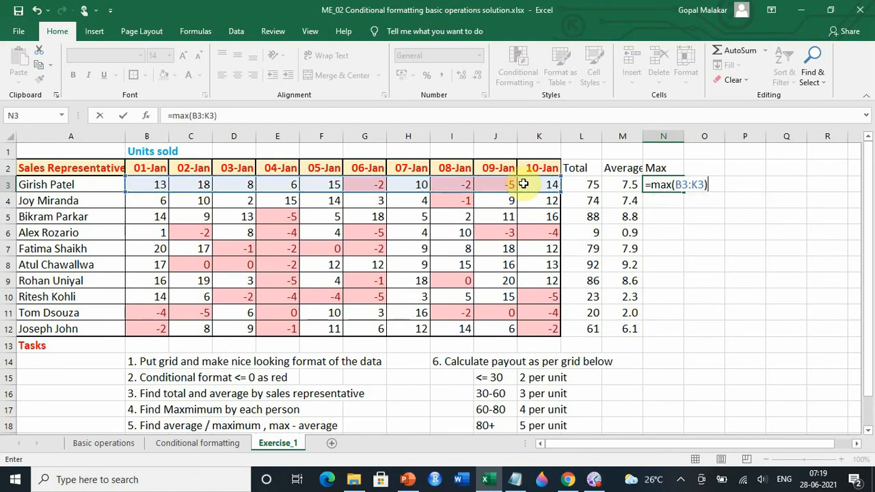
pyautogui.press('Return')
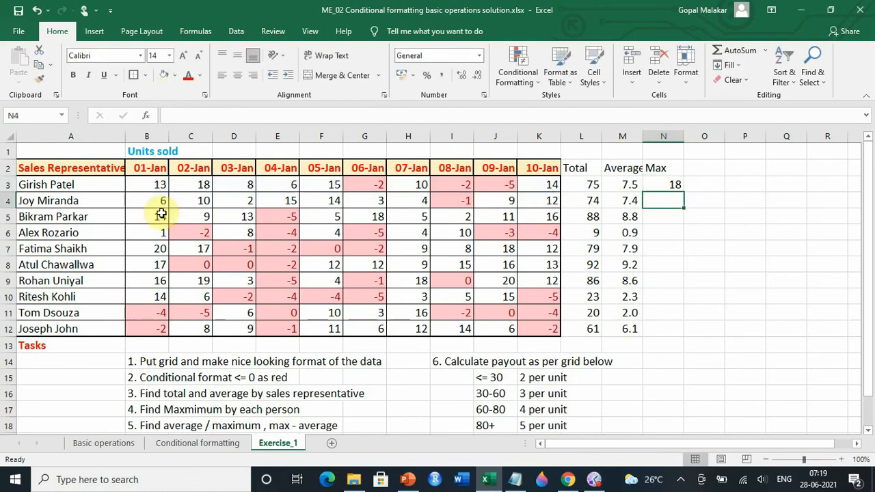
# Try to auto-fill the N3 Max formula down column N and undo the fill
pyautogui.click(198, 182)
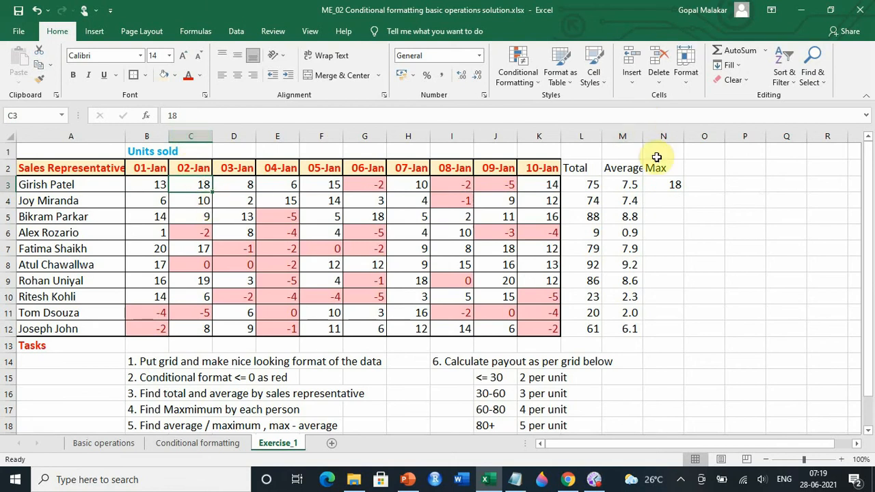
pyautogui.click(665, 183)
pyautogui.doubleClick(684, 194)
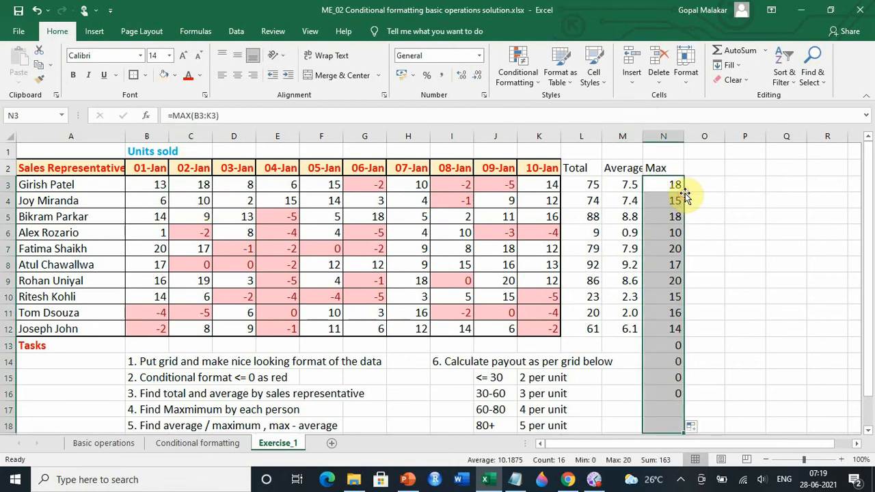
pyautogui.click(36, 11)
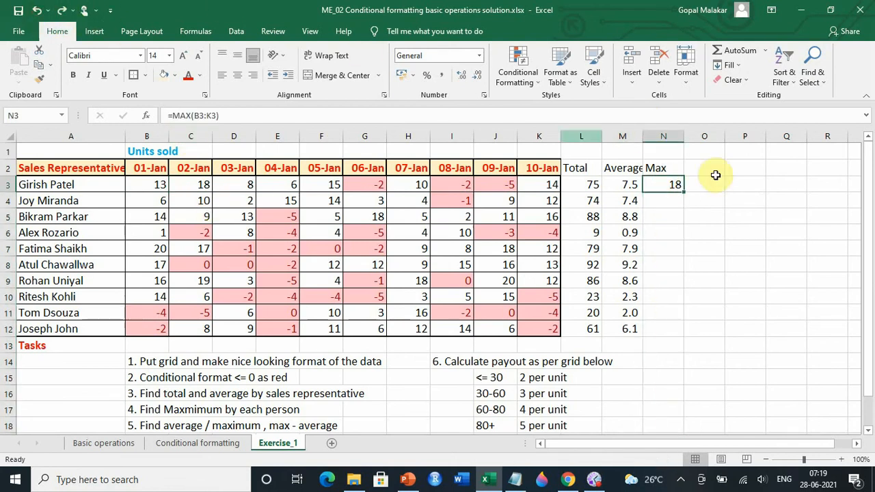
# Fill the Max formula from N3 down through N12 only
pyautogui.moveTo(683, 194); pyautogui.dragTo(689, 331)
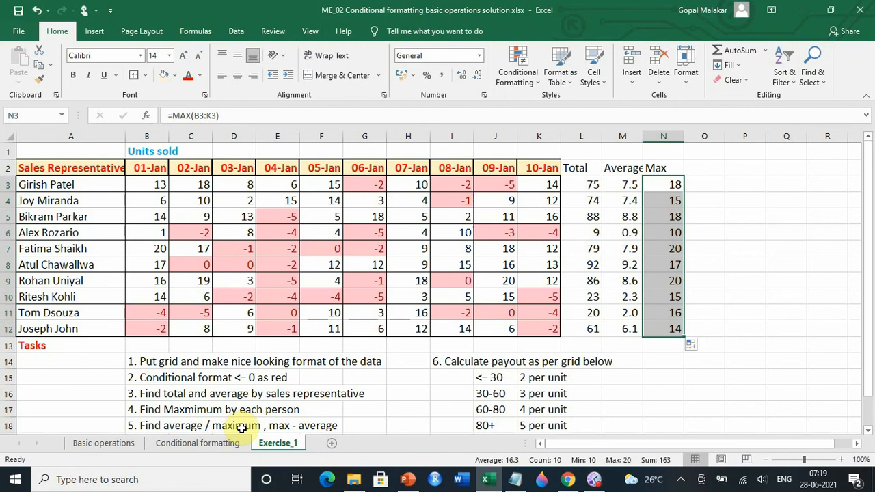
# Enter the header Avg / Max in O2 and the formula =M3/N3 in O3
pyautogui.click(708, 170)
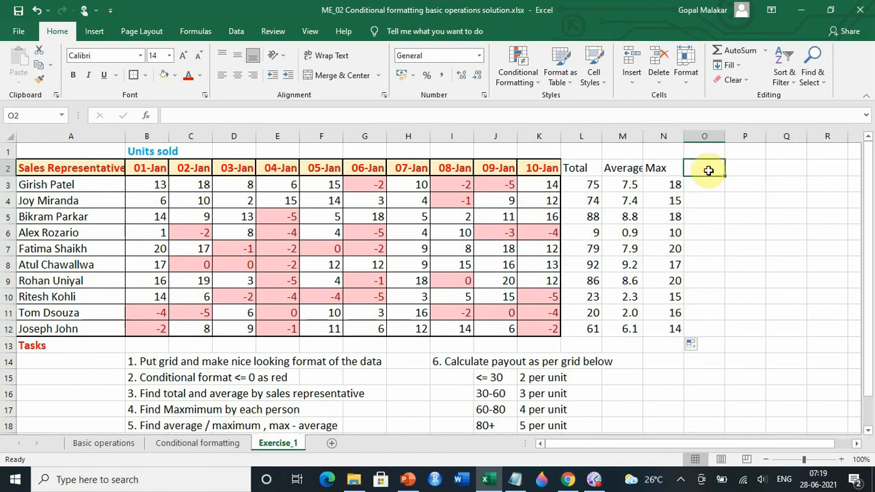
pyautogui.write('Avg / Max')
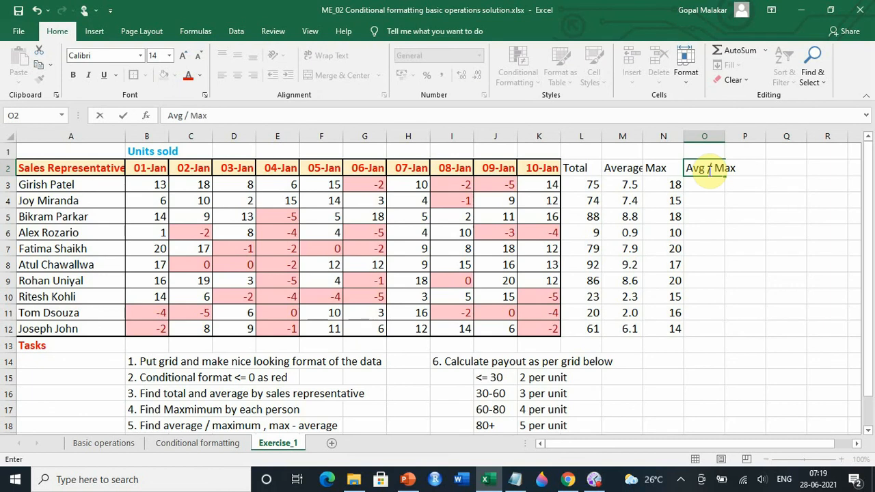
pyautogui.press('Return')
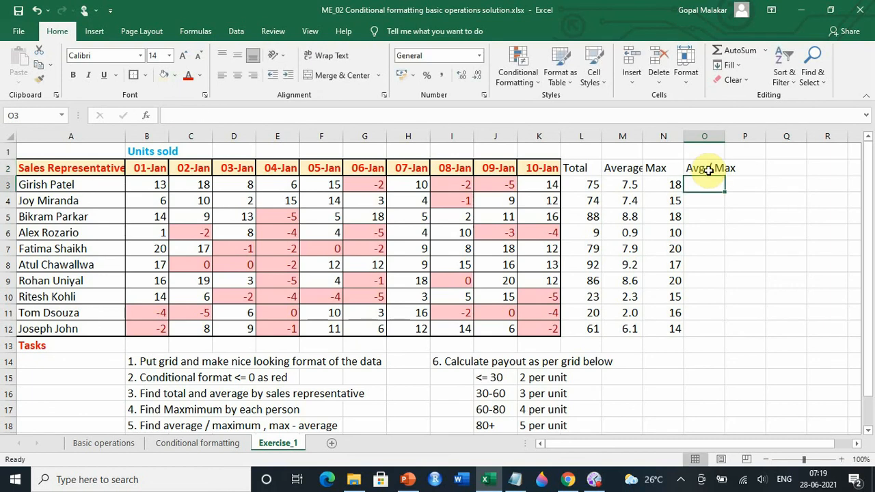
pyautogui.write('=')
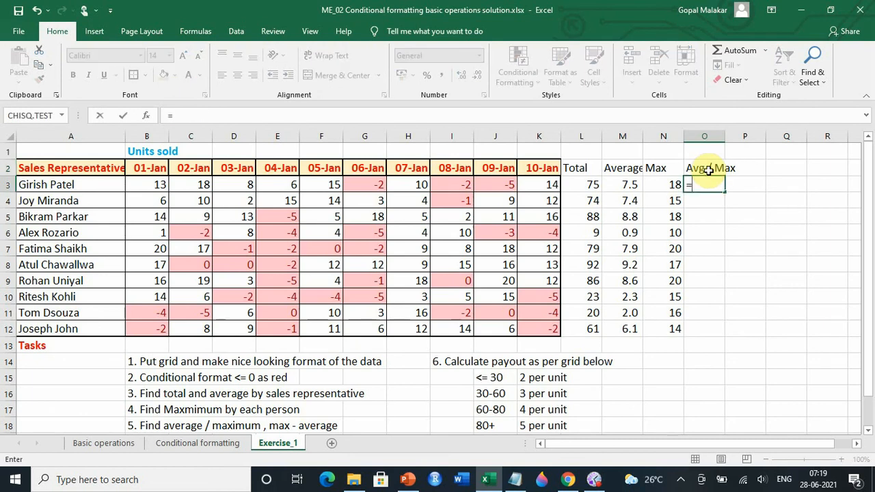
pyautogui.click(624, 184)
pyautogui.write('/')
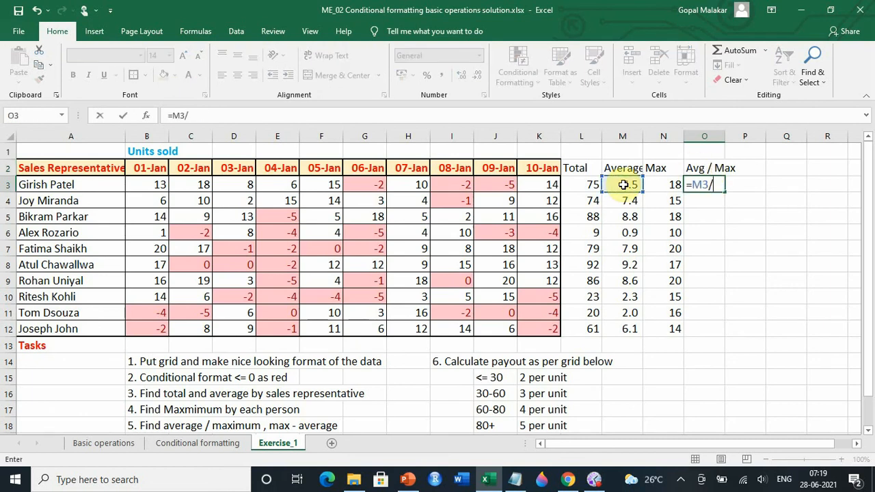
pyautogui.click(670, 184)
pyautogui.press('Return')
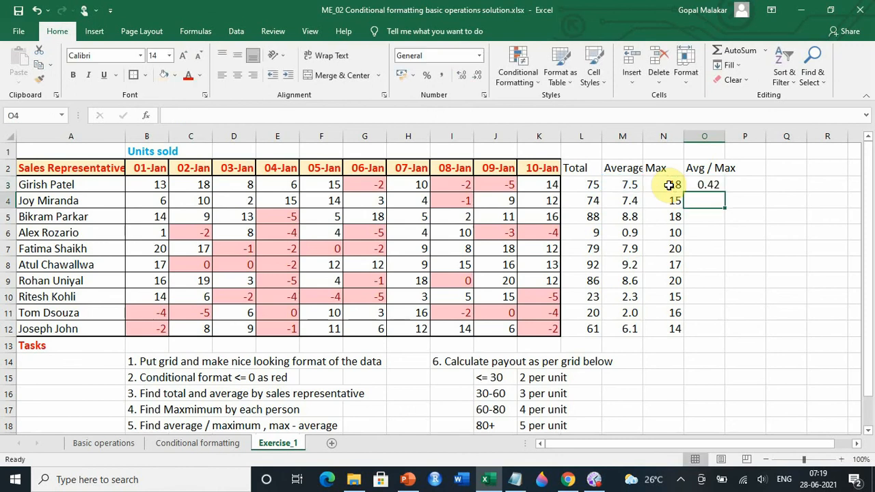
# Fill the Avg / Max formula from O3 down through O12 only
pyautogui.click(712, 187)
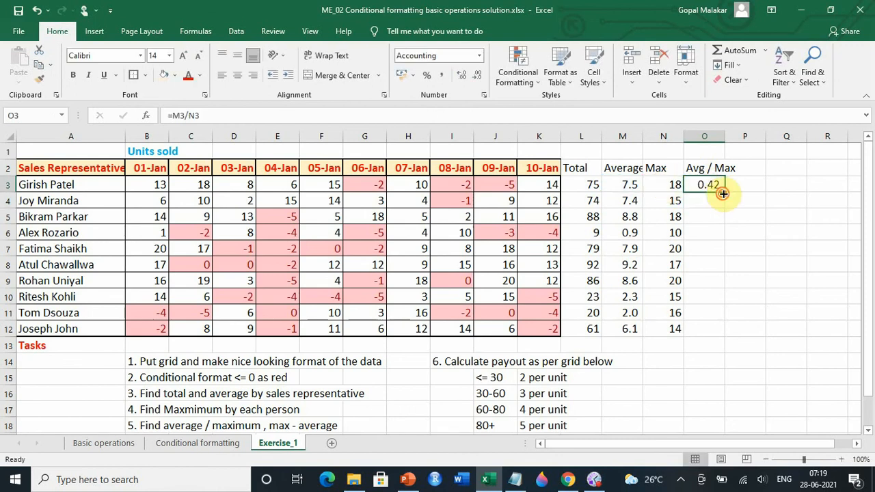
pyautogui.doubleClick(723, 194)
pyautogui.click(36, 10)
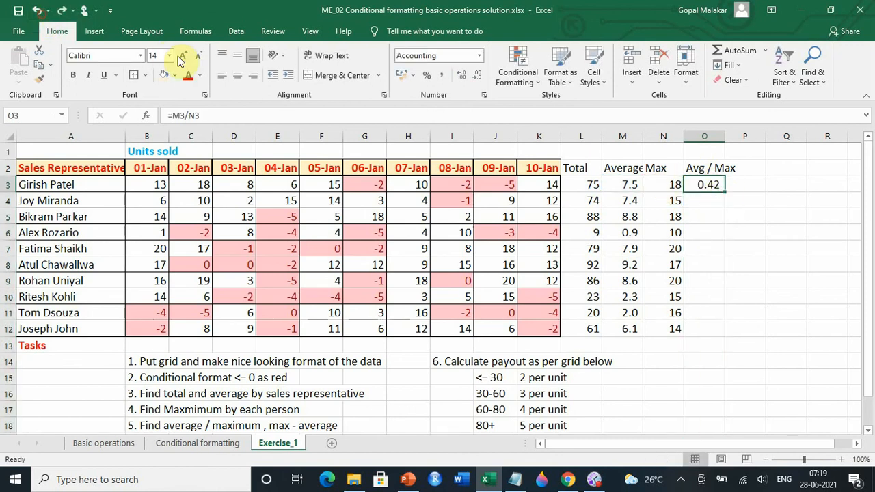
pyautogui.moveTo(723, 191); pyautogui.dragTo(731, 341)
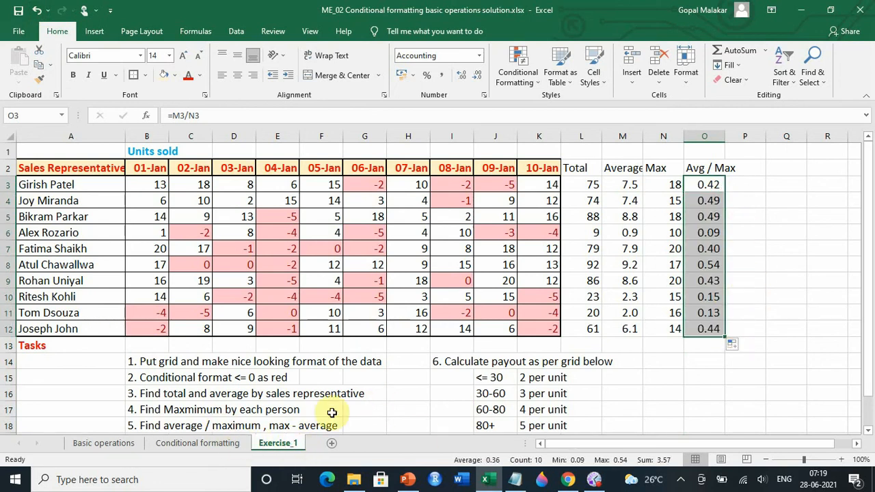
# Enter the header Max - avg in P2 and the formula =N3-M3 in P3
pyautogui.click(763, 163)
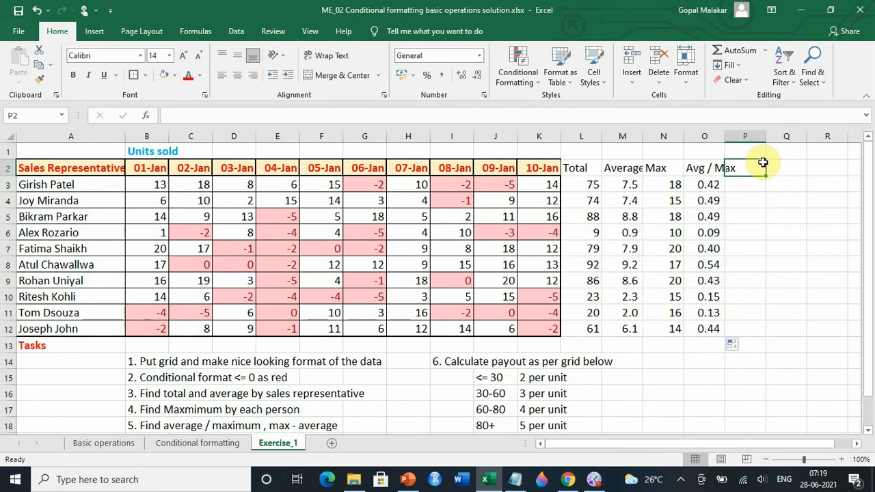
pyautogui.write('Max - avg')
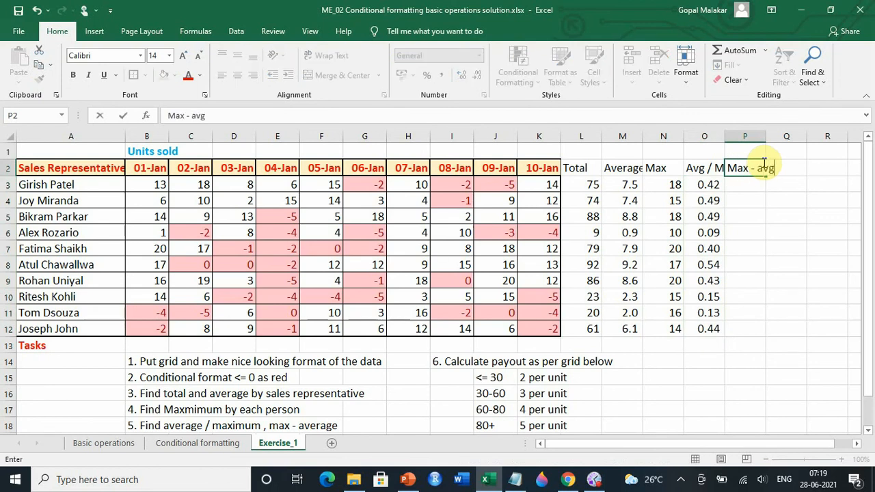
pyautogui.press('Return')
pyautogui.write('=')
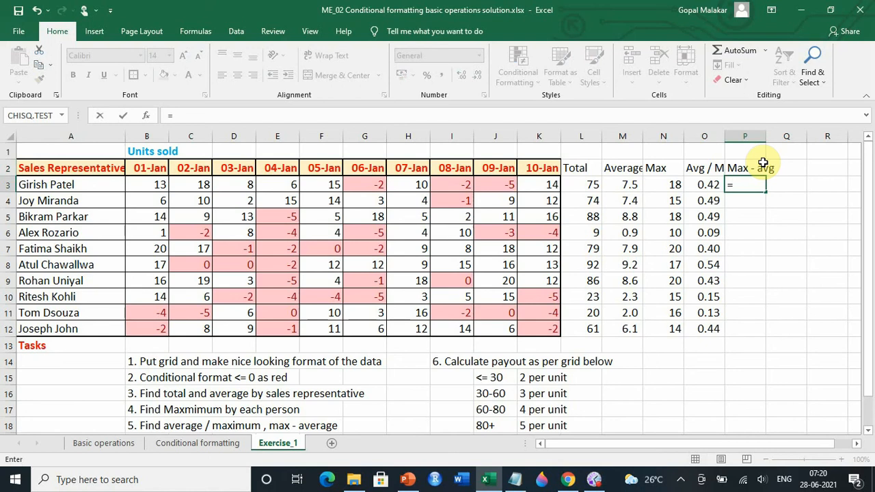
pyautogui.press('Left')
pyautogui.press('Left')
pyautogui.press('Left')
pyautogui.press('Right')
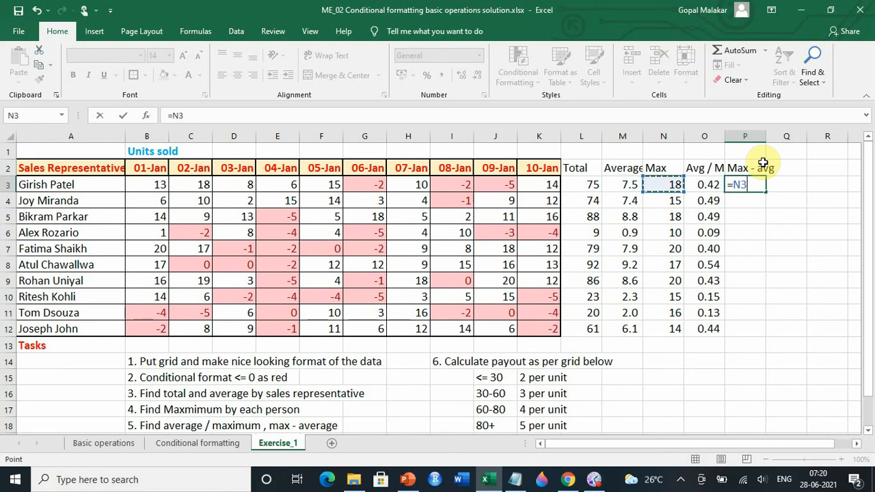
pyautogui.write('-')
pyautogui.press('Left')
pyautogui.press('Left')
pyautogui.press('Left')
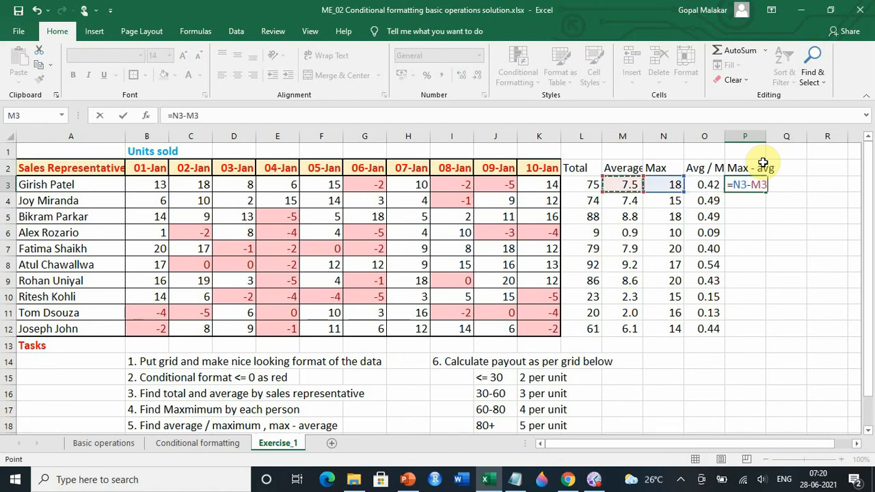
pyautogui.press('Return')
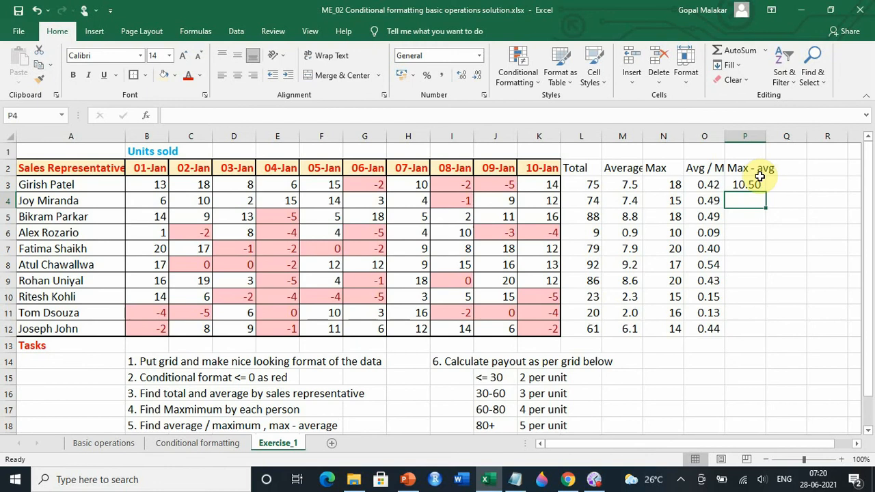
# Fill the Max - avg formula from P3 down through P12, undoing the fill that runs past the last representative
pyautogui.click(758, 183)
pyautogui.moveTo(765, 192); pyautogui.dragTo(758, 427)
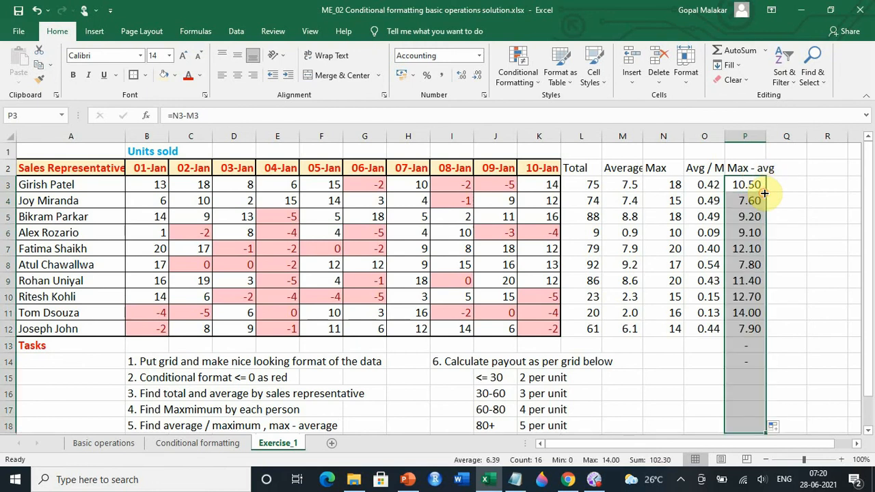
pyautogui.click(37, 11)
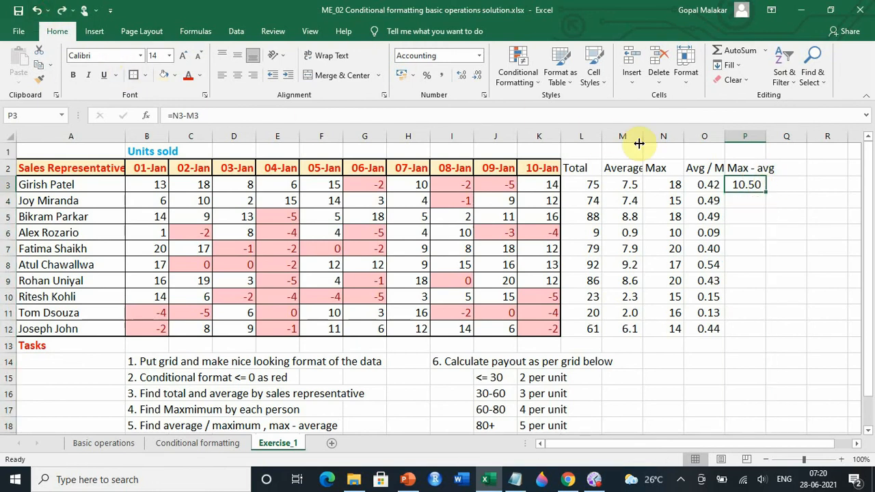
pyautogui.moveTo(767, 193); pyautogui.dragTo(755, 337)
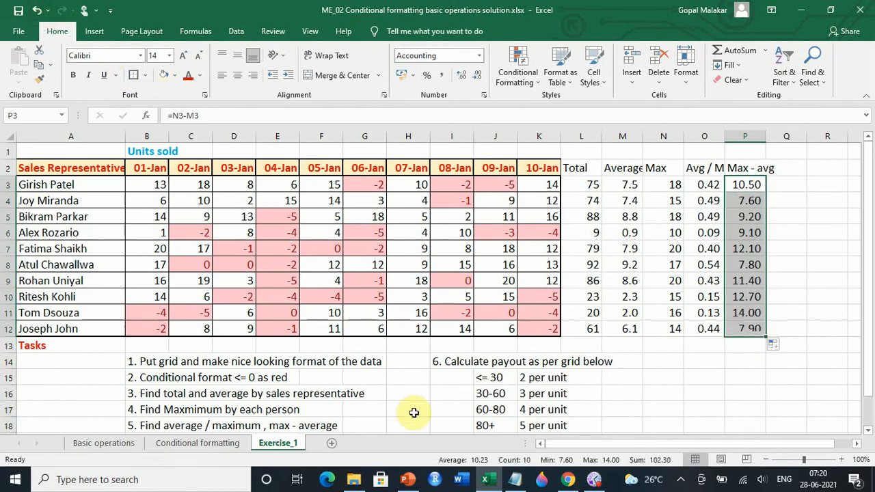
pyautogui.click(377, 405)
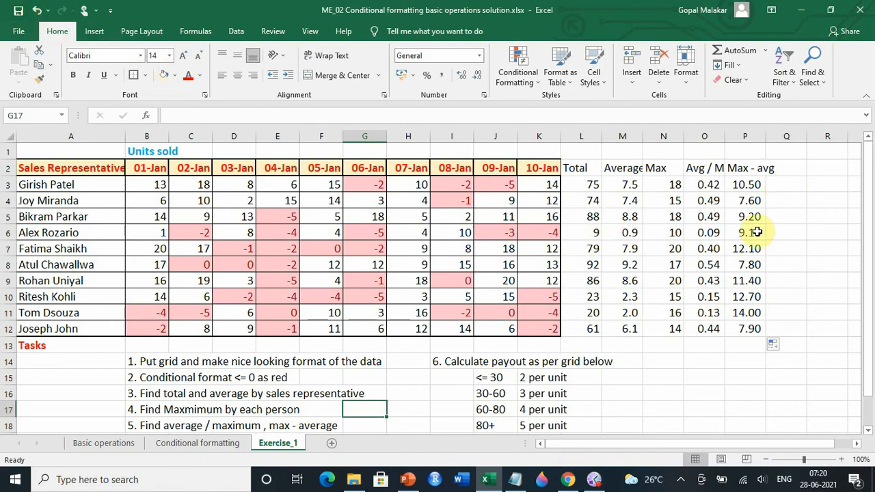
pyautogui.click(493, 378)
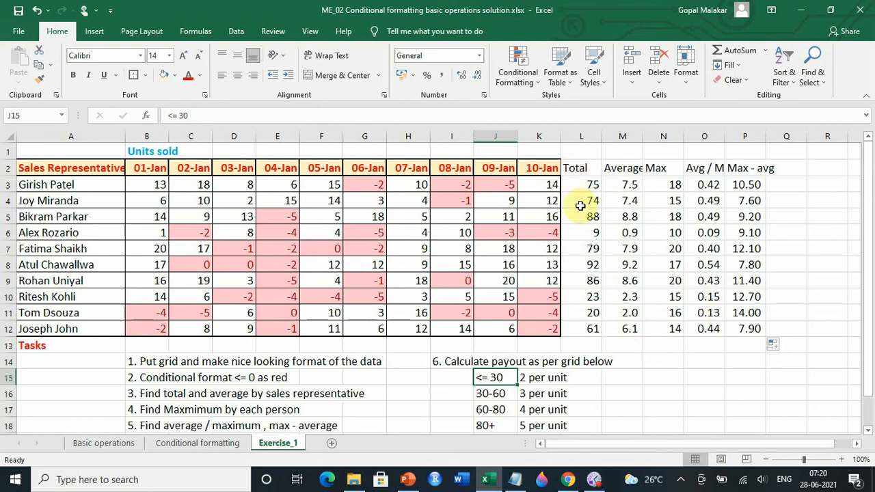
pyautogui.moveTo(591, 312); pyautogui.dragTo(586, 296)
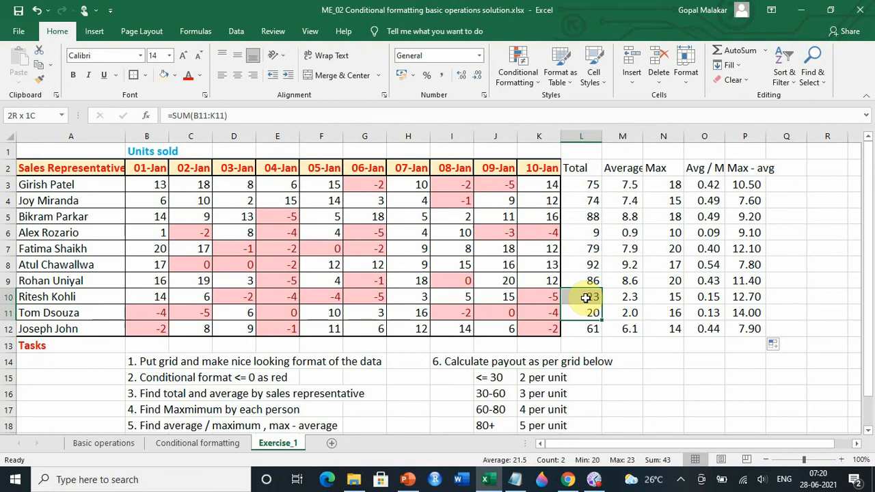
pyautogui.click(573, 232)
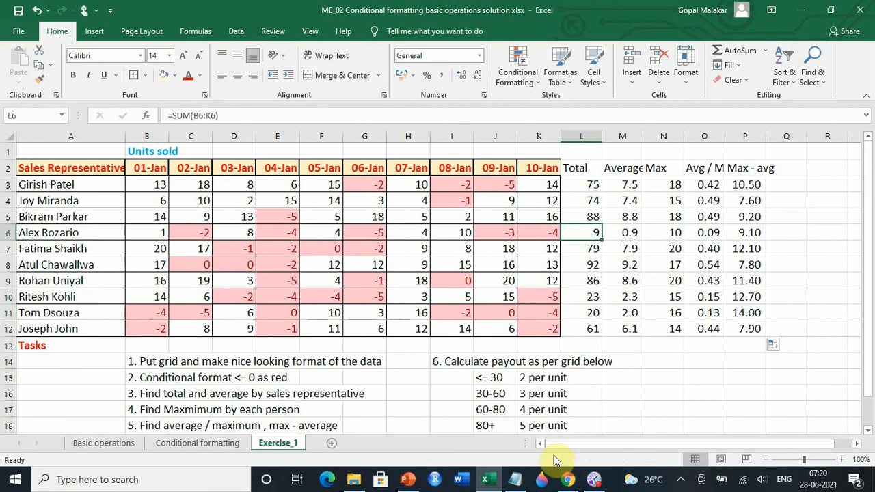
# Enter the header Payout Rate in Q2
pyautogui.click(786, 170)
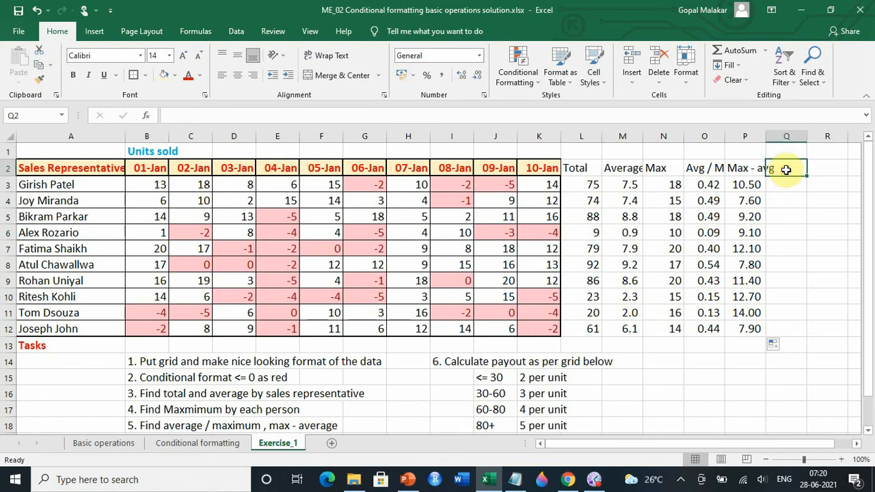
pyautogui.write('Un')
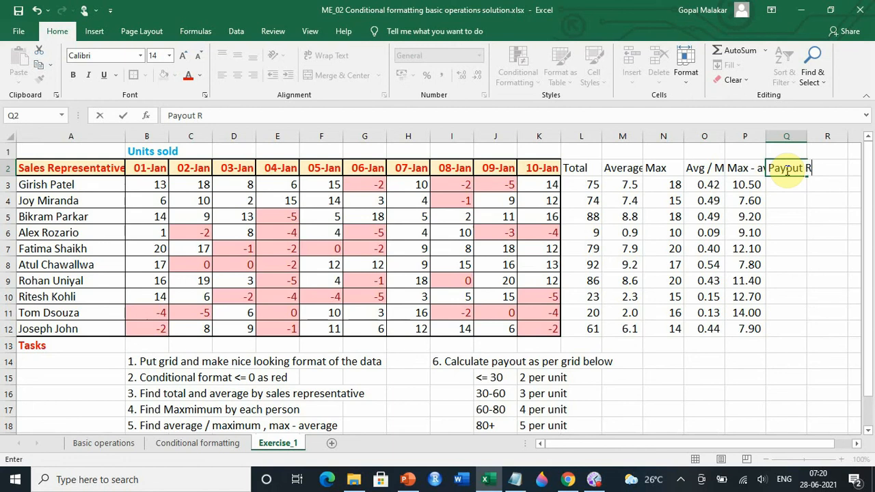
pyautogui.press('Return')
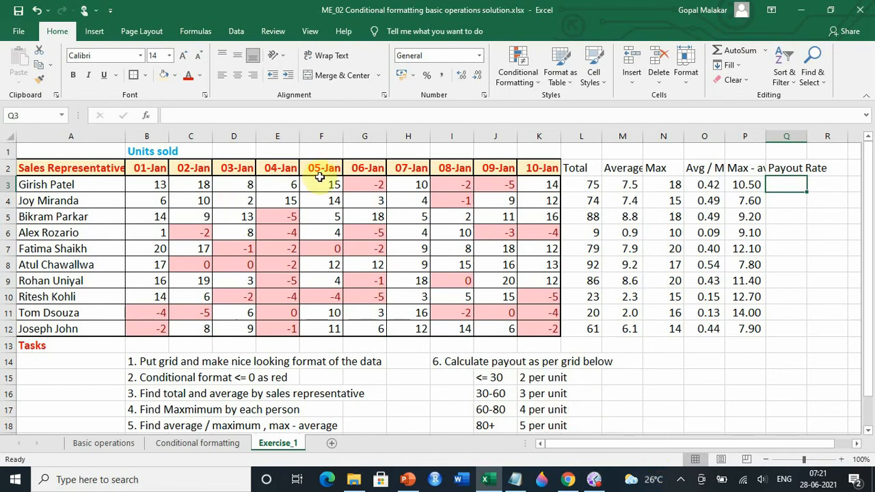
# Add filters to the header row and filter the Total column to values less than or equal to 30
pyautogui.click(581, 167)
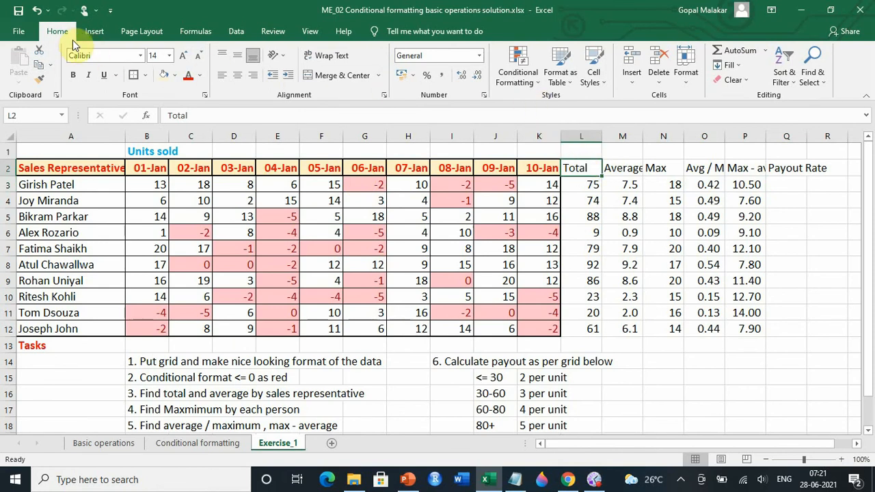
pyautogui.click(231, 31)
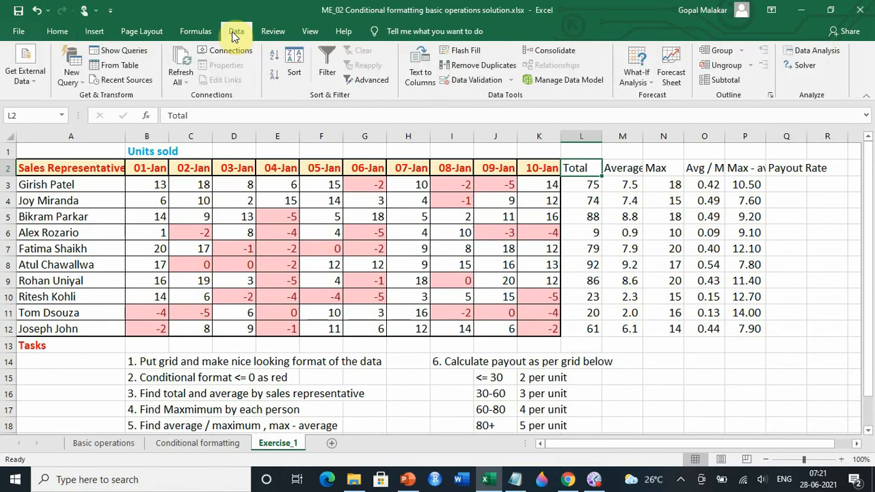
pyautogui.click(332, 64)
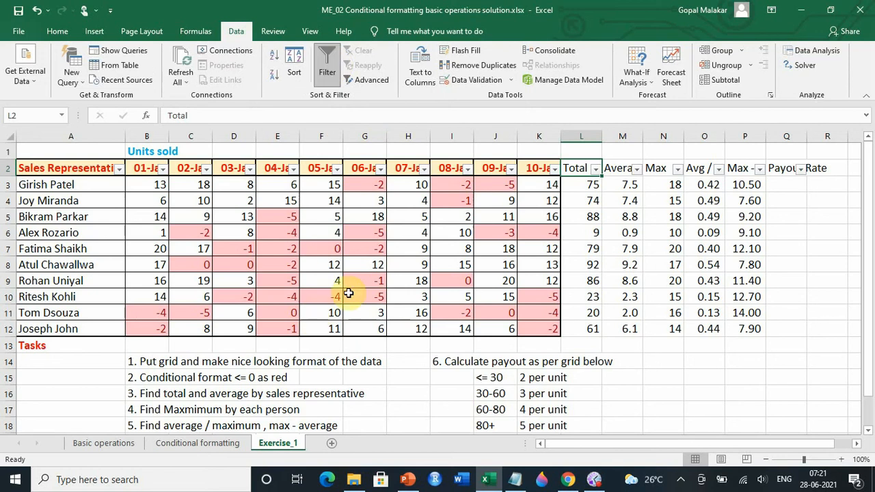
pyautogui.click(596, 170)
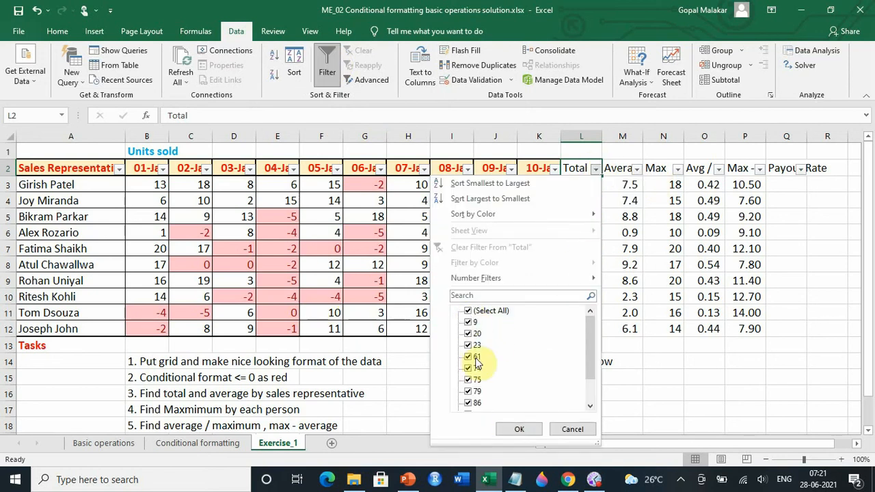
pyautogui.moveTo(488, 283)
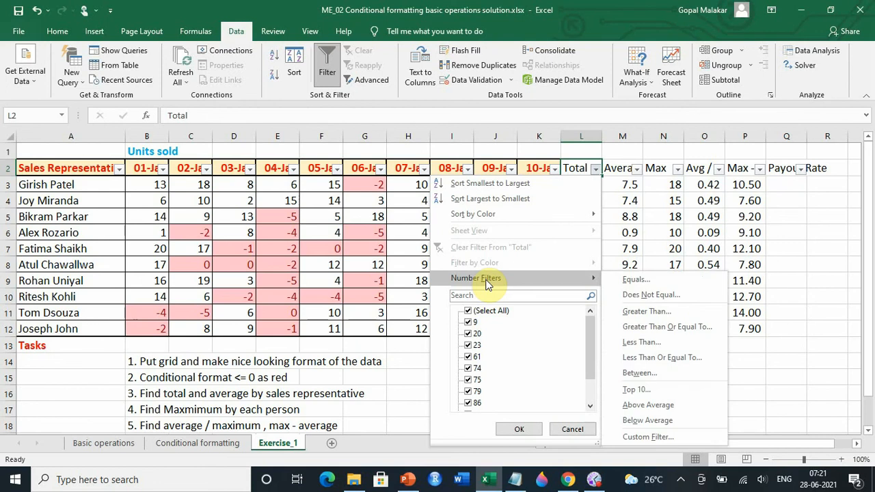
pyautogui.click(658, 359)
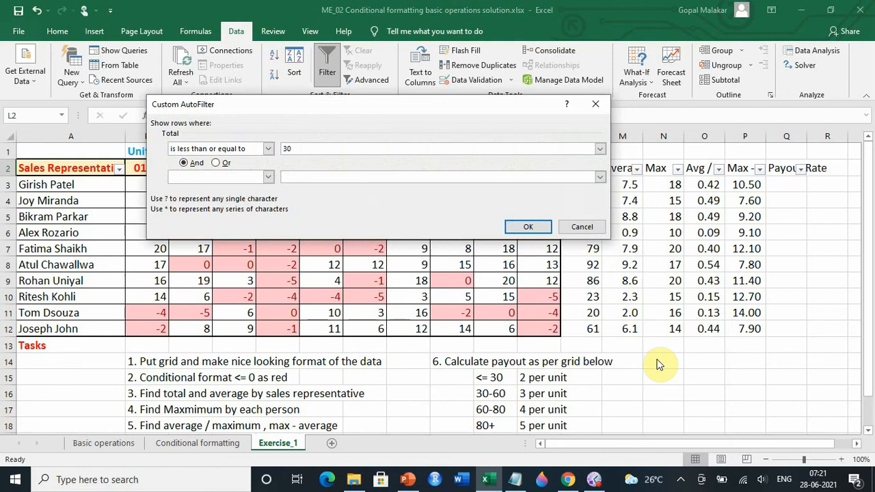
pyautogui.click(525, 227)
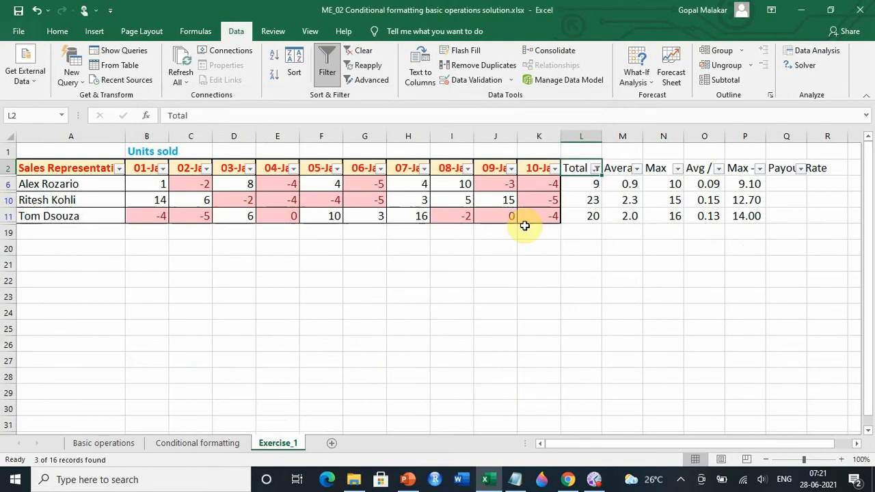
# Enter a payout rate of 2 in Q6, Q10 and Q11 for the filtered representatives
pyautogui.click(778, 181)
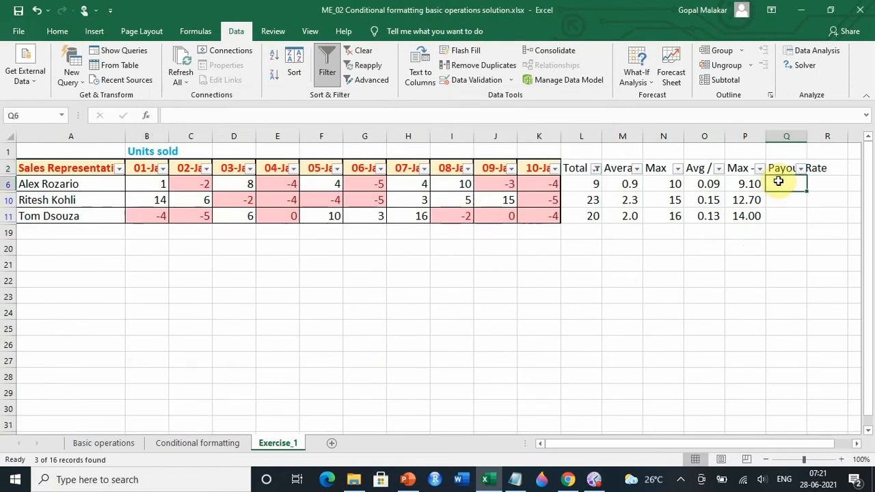
pyautogui.write('2')
pyautogui.press('Return')
pyautogui.write('2')
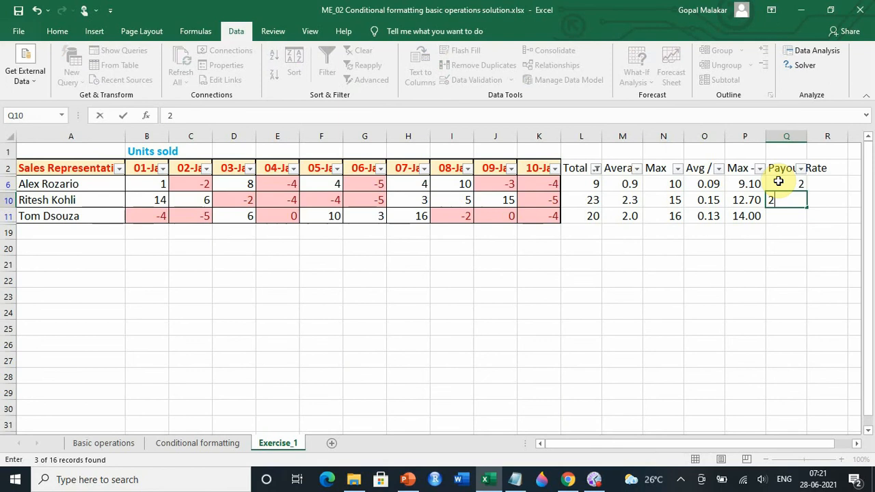
pyautogui.press('Return')
pyautogui.write('2')
pyautogui.press('Return')
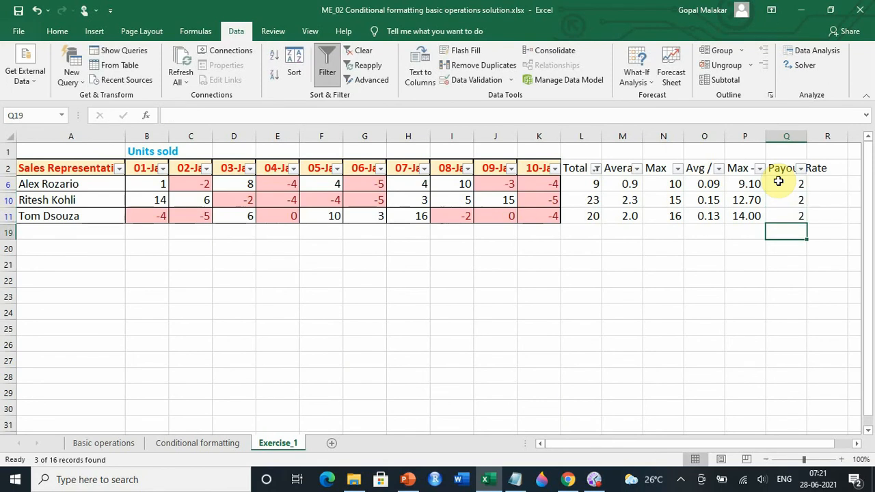
# Reset the Total column filter to include all values
pyautogui.click(596, 169)
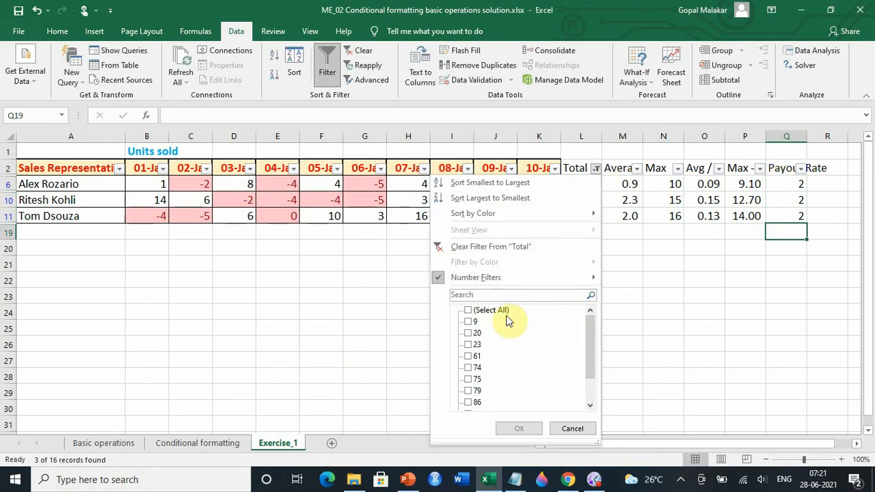
pyautogui.click(469, 311)
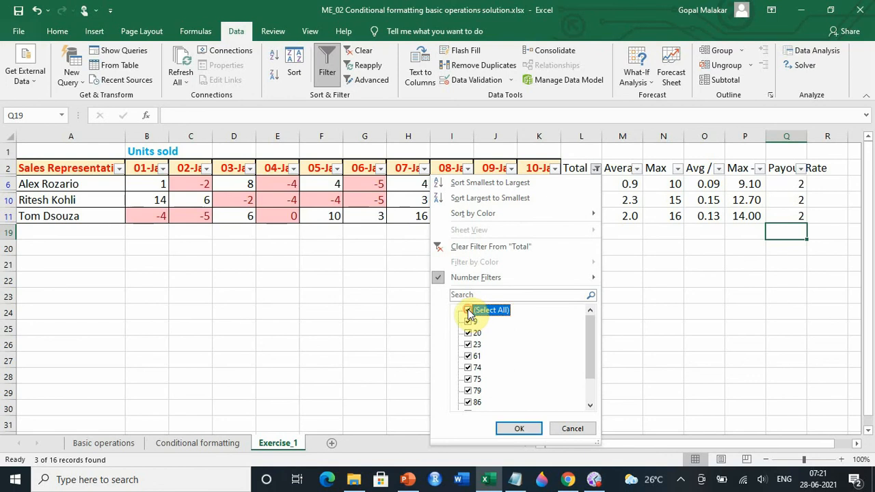
pyautogui.click(520, 428)
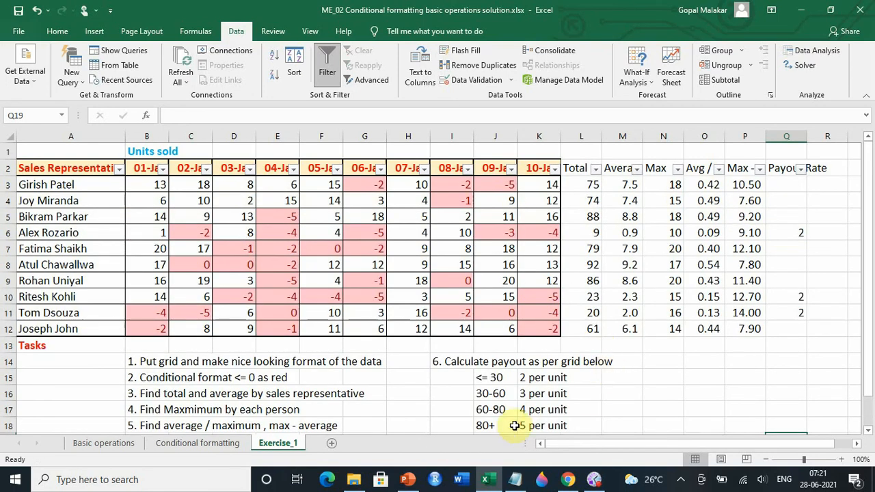
# Change the second payout range in J16 to 31-60
pyautogui.click(485, 396)
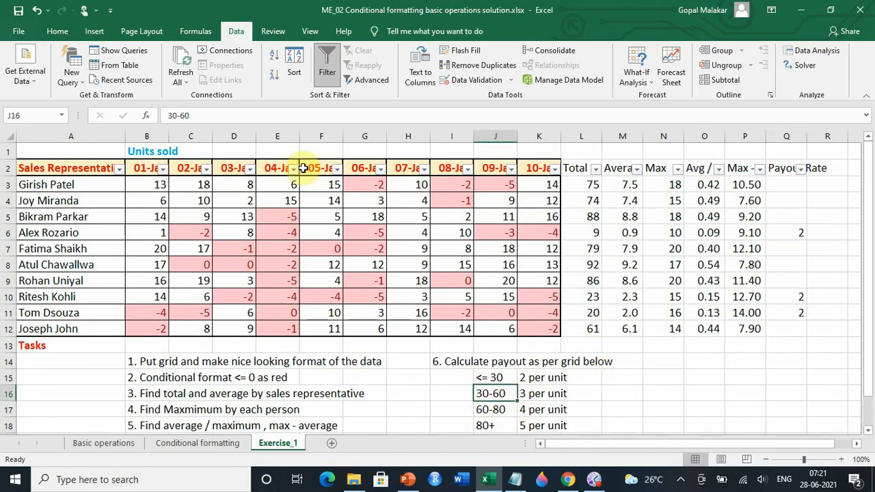
pyautogui.click(176, 114)
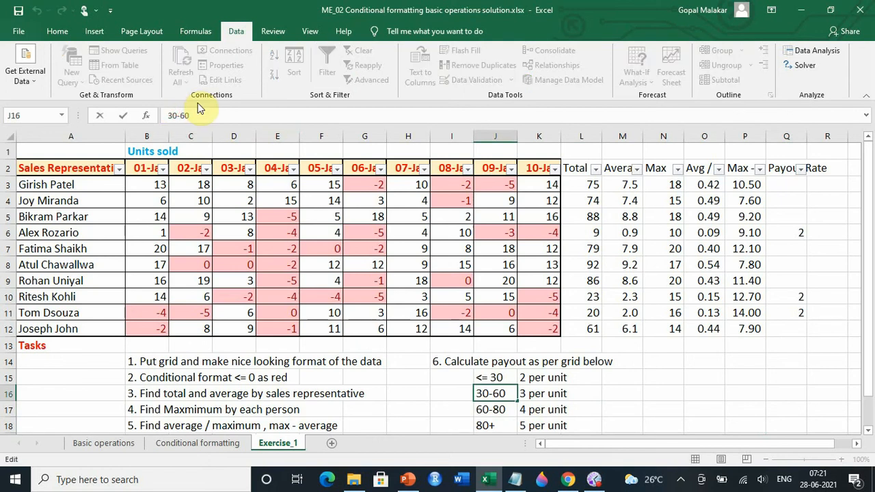
pyautogui.press('BackSpace')
pyautogui.press('Return')
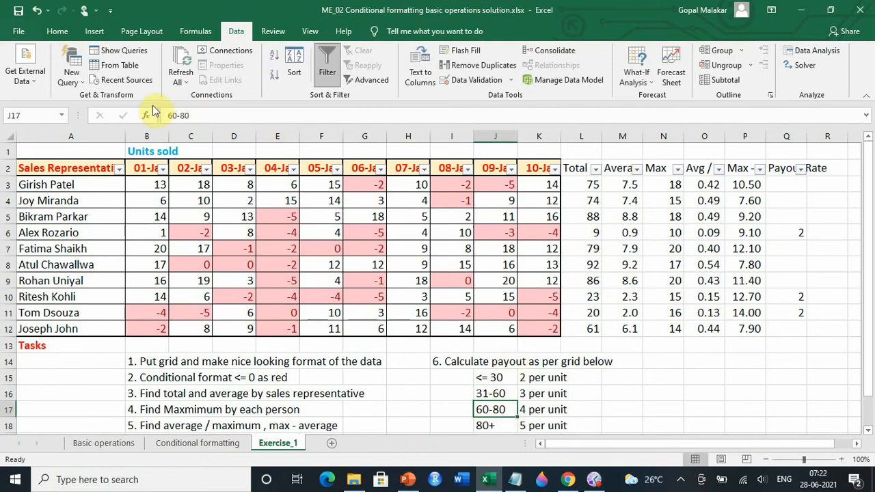
# Change the third payout range in J17 to 61-80
pyautogui.click(177, 115)
pyautogui.press('BackSpace')
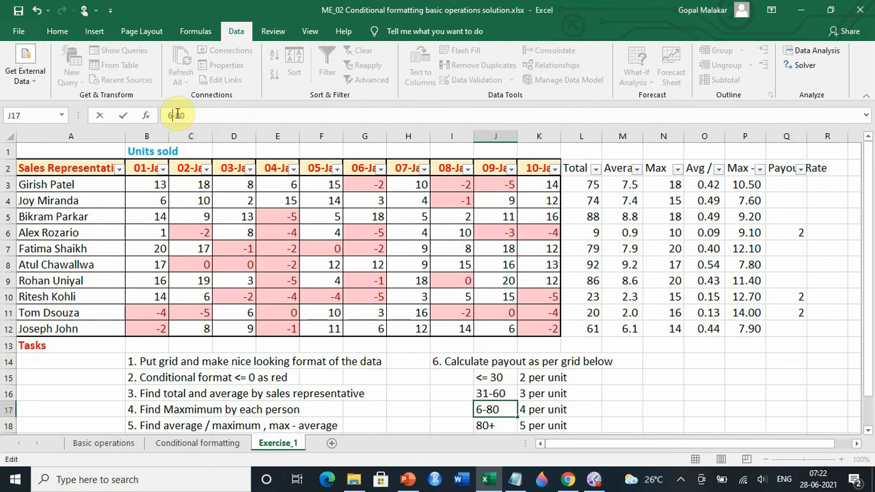
pyautogui.write('1')
pyautogui.press('Return')
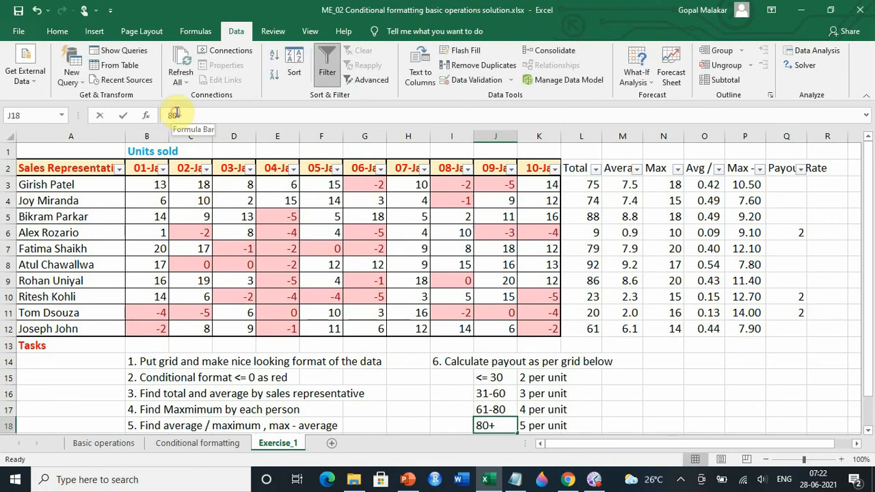
# Change the last payout range in J18 to 801+
pyautogui.click(176, 114)
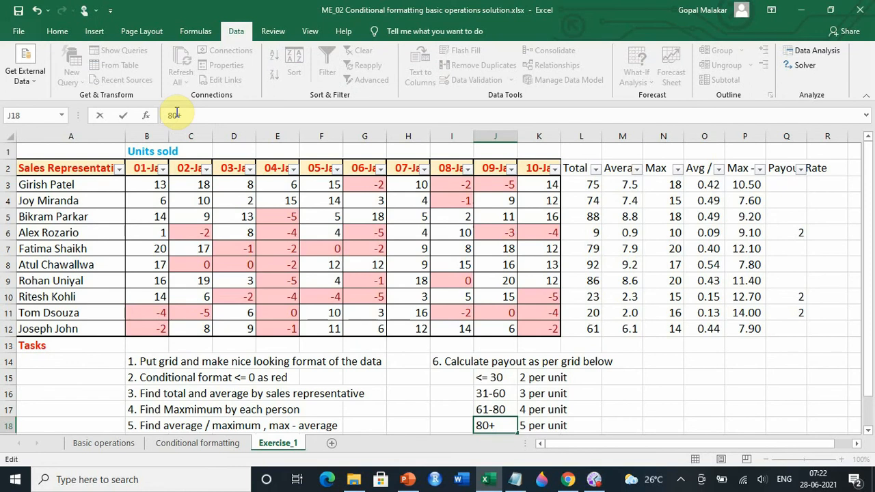
pyautogui.press('Return')
pyautogui.scroll(1, 371, 399)
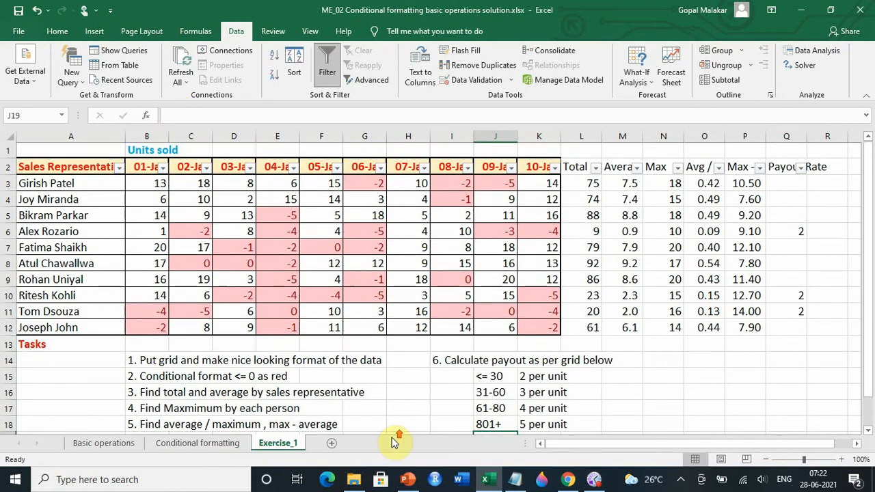
# Filter the Total column to values between 31 and 60
pyautogui.click(498, 396)
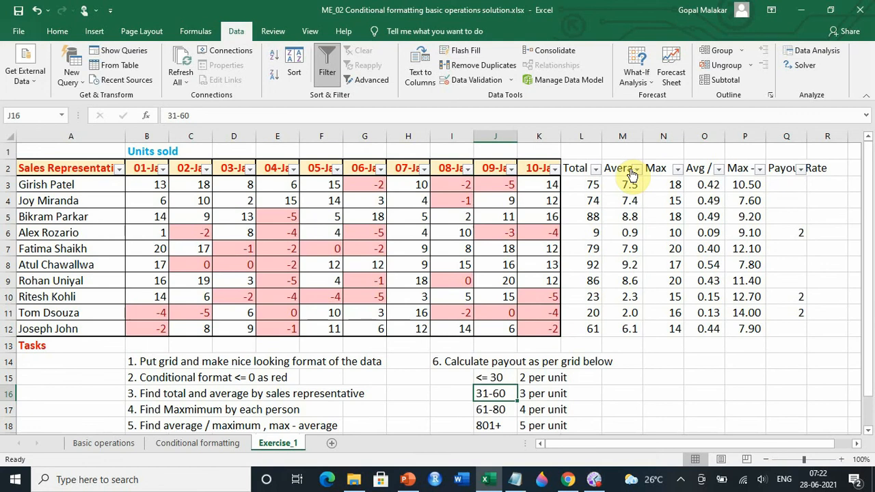
pyautogui.click(596, 170)
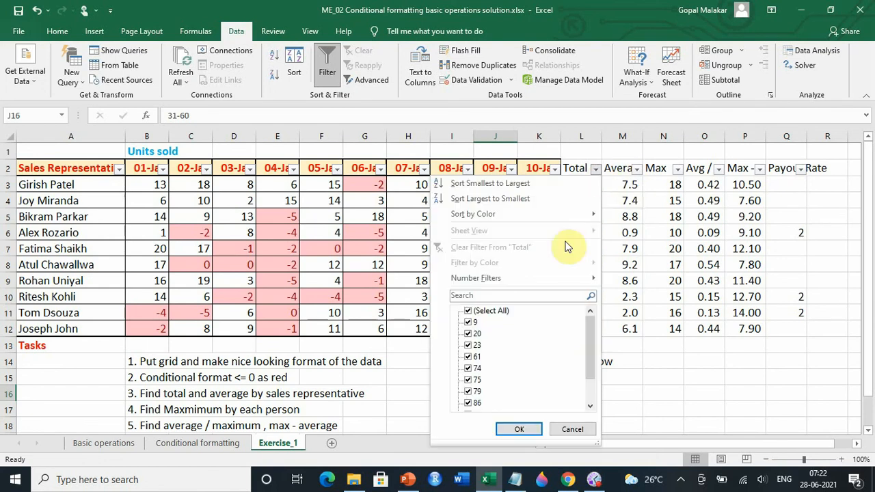
pyautogui.moveTo(547, 283)
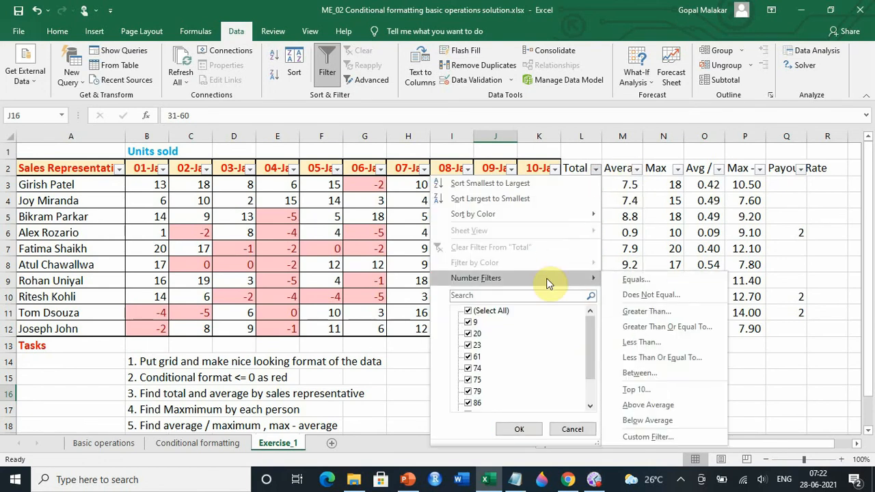
pyautogui.click(669, 374)
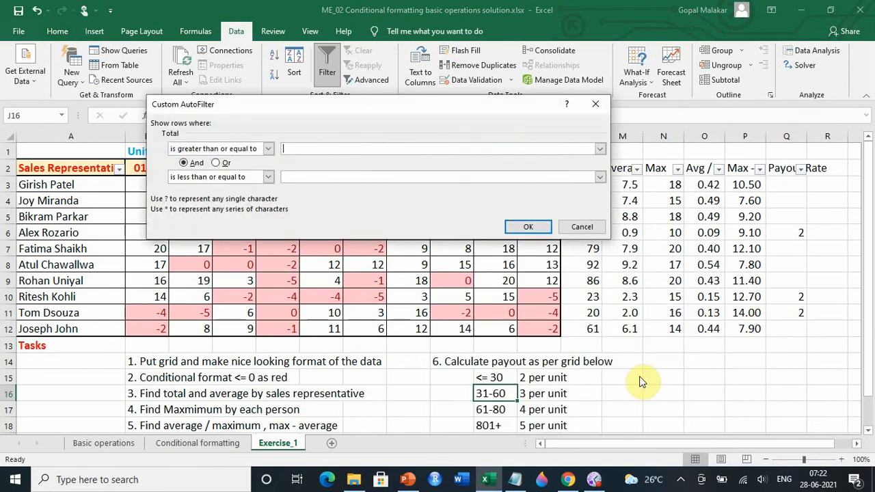
pyautogui.click(312, 150)
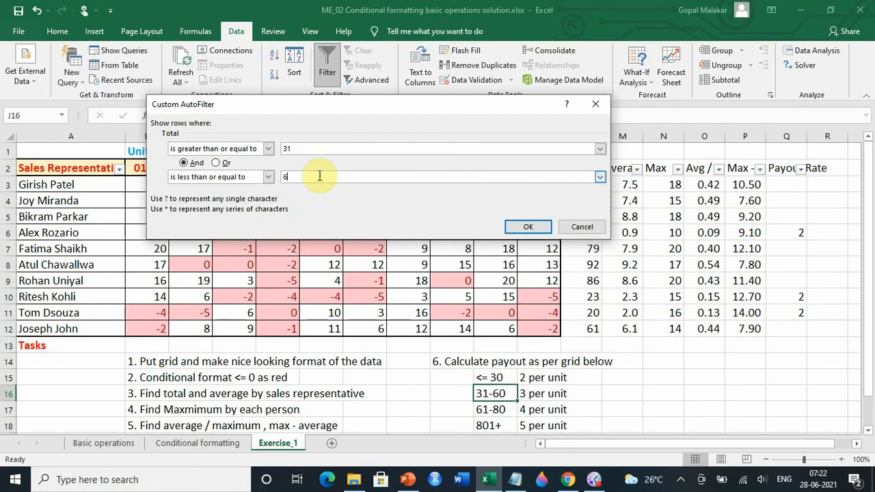
pyautogui.write('60')
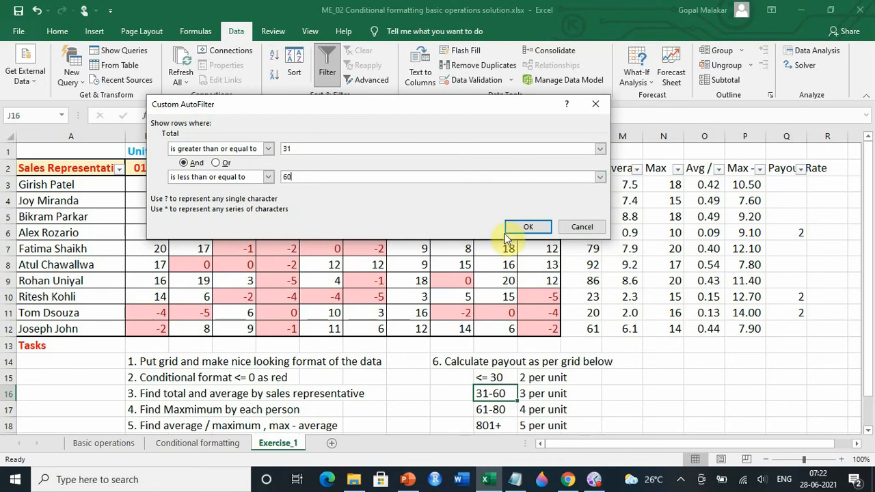
pyautogui.click(526, 227)
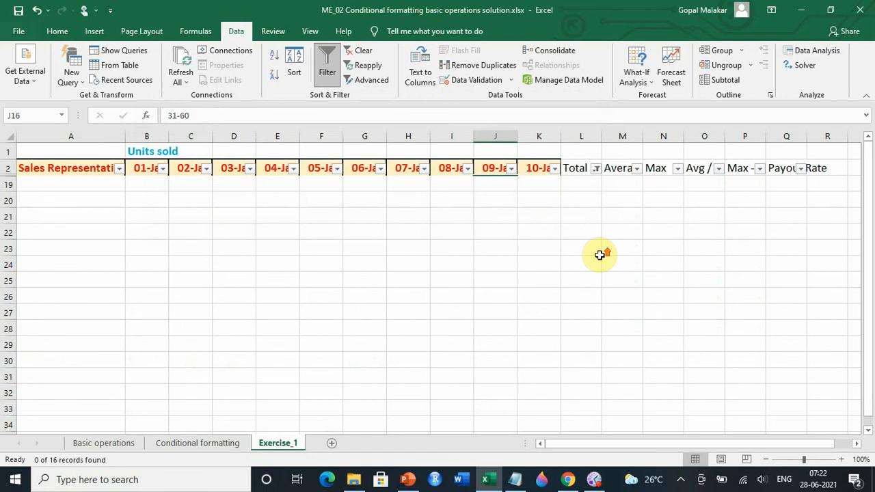
# Reset the Total column filter to include all values
pyautogui.click(597, 170)
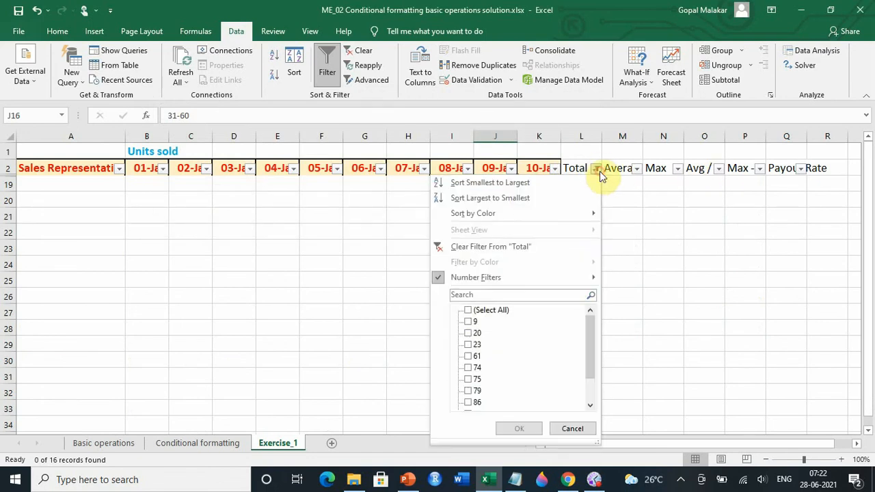
pyautogui.click(467, 311)
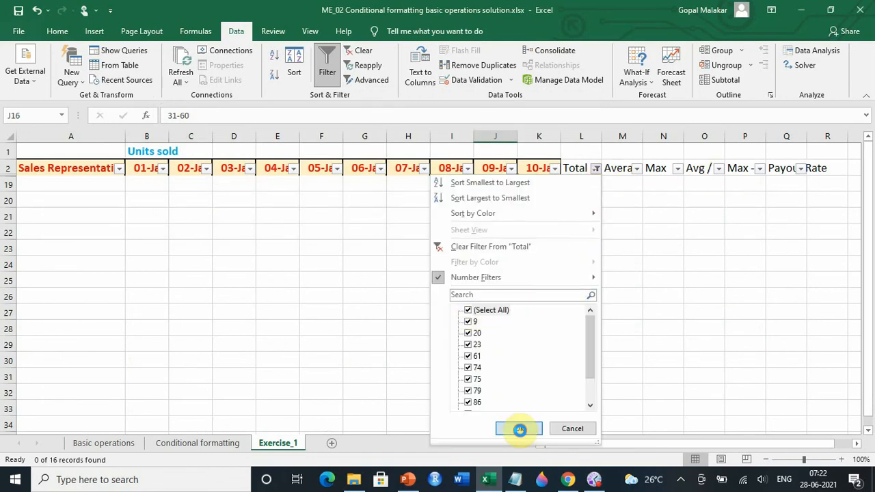
pyautogui.click(520, 428)
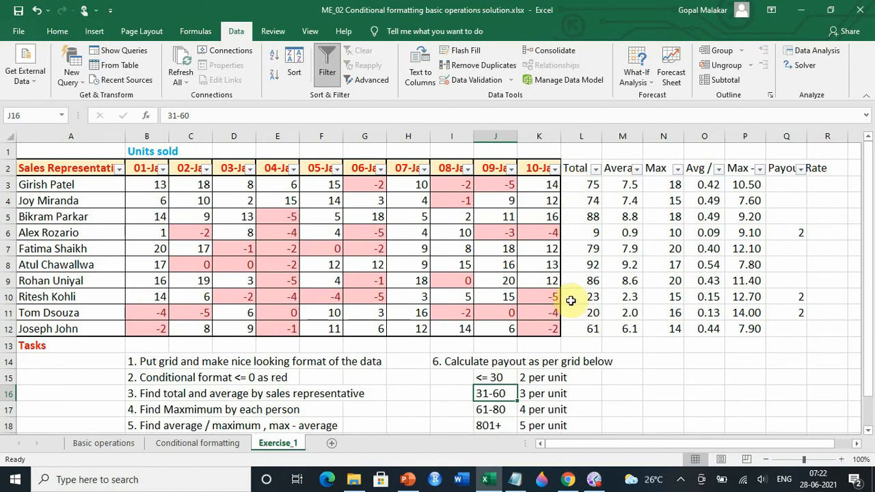
# Filter the Total column to values between 61 and 80
pyautogui.click(595, 168)
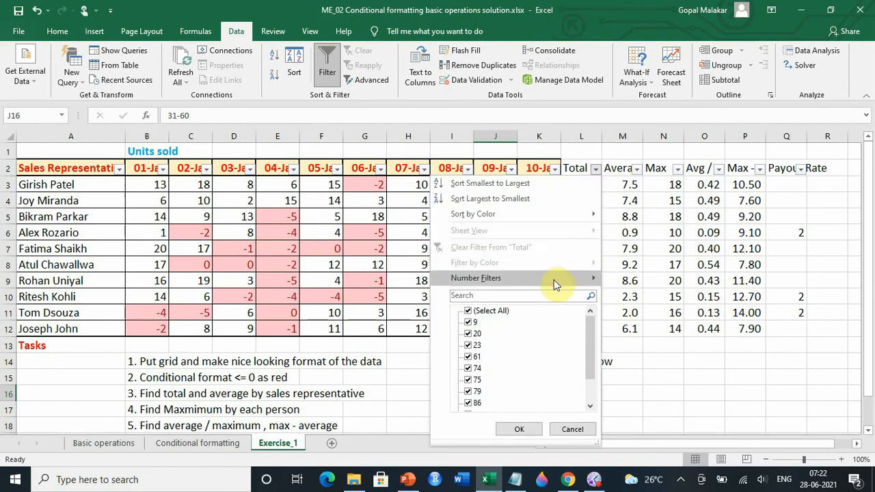
pyautogui.moveTo(553, 279)
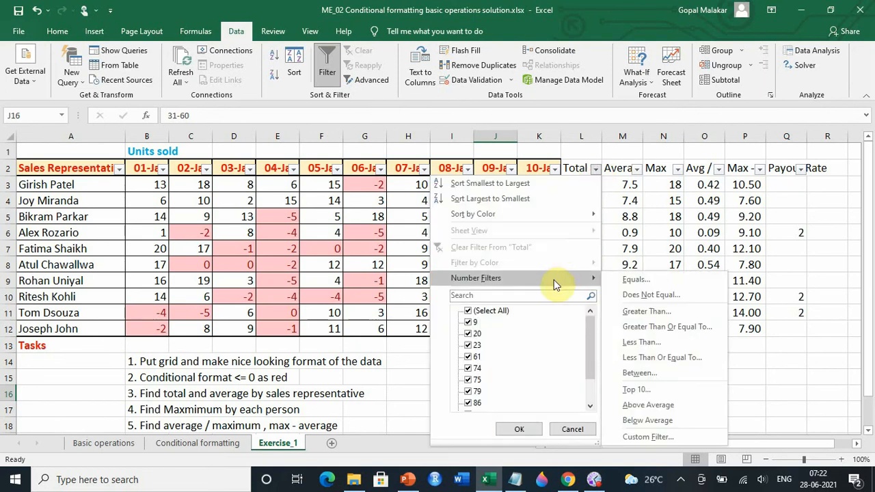
pyautogui.click(689, 375)
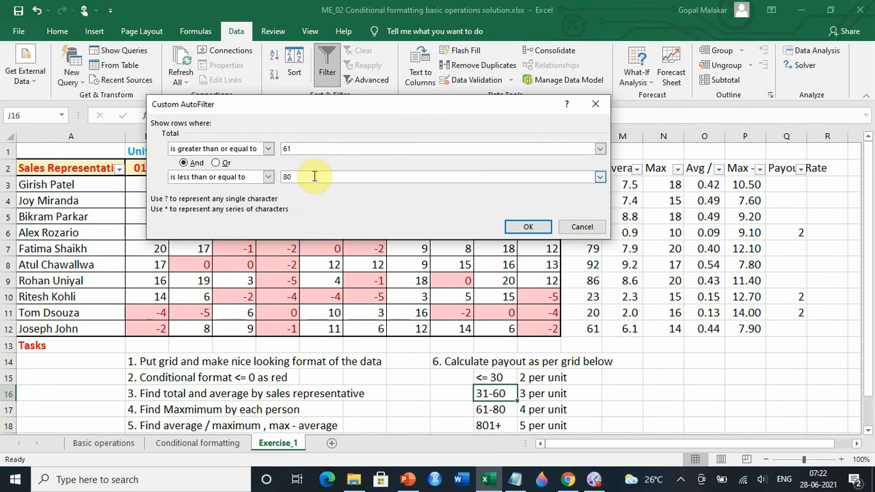
pyautogui.click(512, 228)
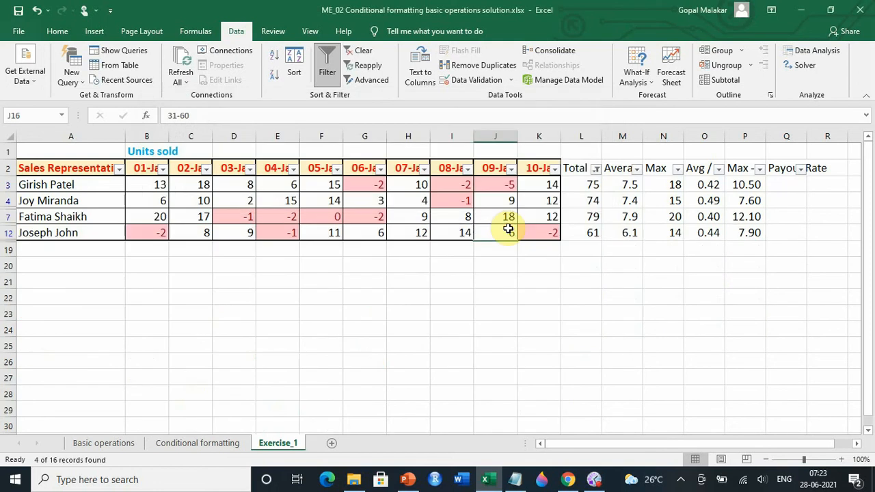
# Enter a payout rate of 4 in Q3, Q4, Q7 and Q12 for the filtered representatives
pyautogui.click(774, 185)
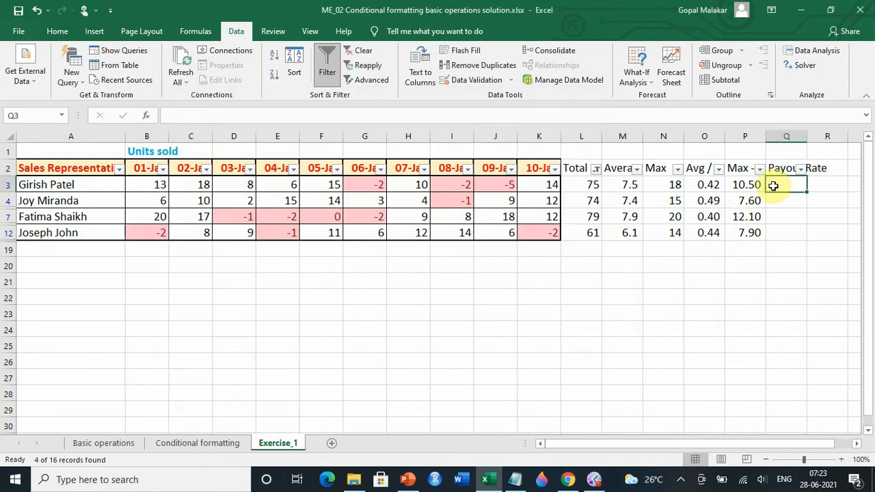
pyautogui.write('4')
pyautogui.press('Return')
pyautogui.write('4')
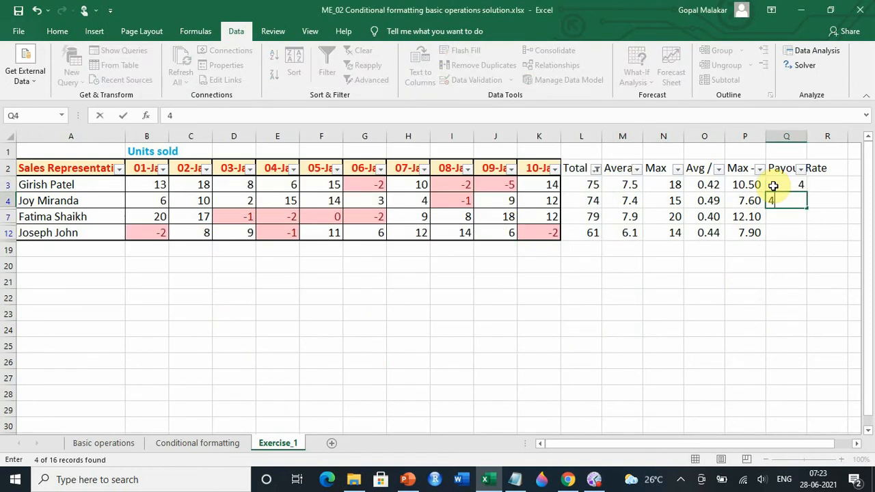
pyautogui.press('Return')
pyautogui.write('4')
pyautogui.press('Return')
pyautogui.write('4')
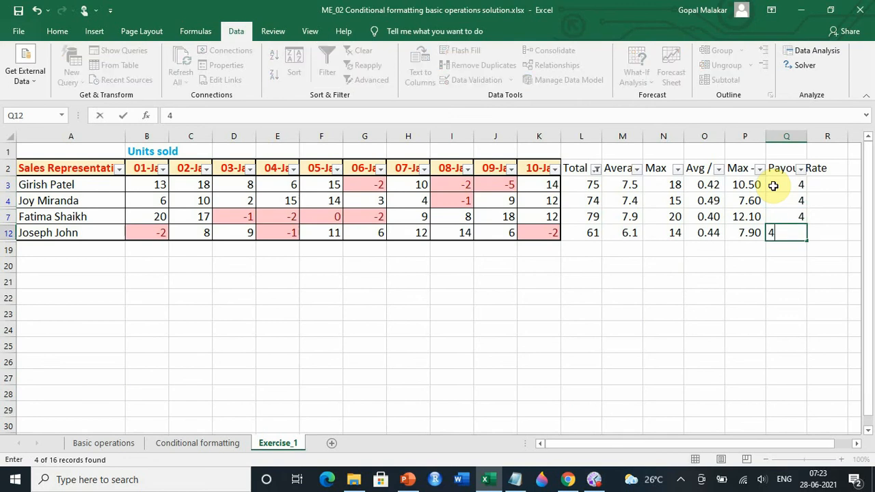
pyautogui.press('Return')
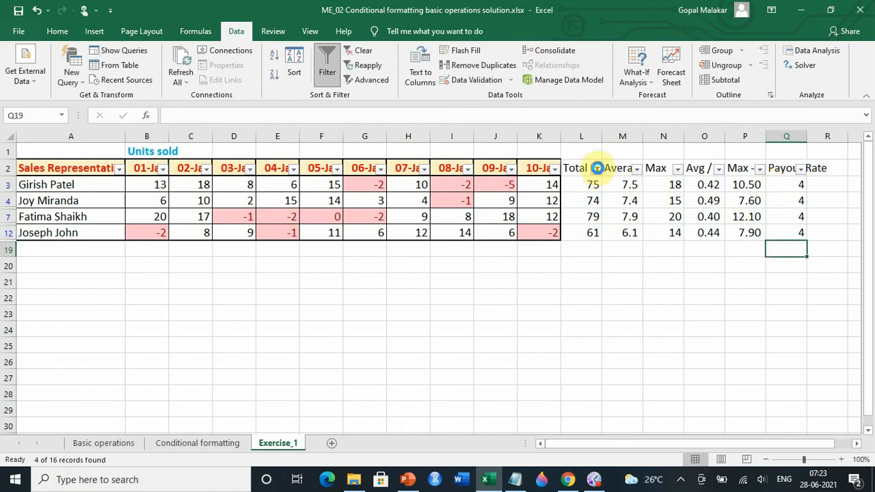
# Clear the 61 to 80 restriction on the Total column by selecting all its values again
pyautogui.click(596, 168)
pyautogui.click(469, 311)
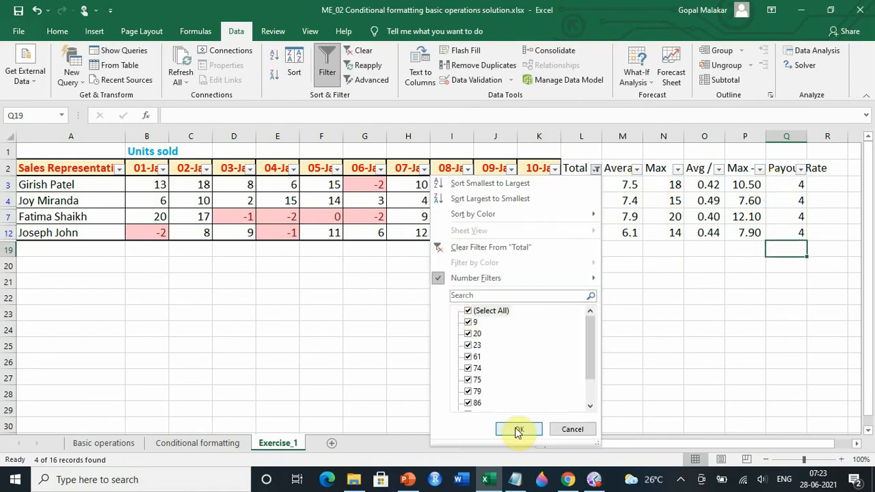
pyautogui.click(519, 429)
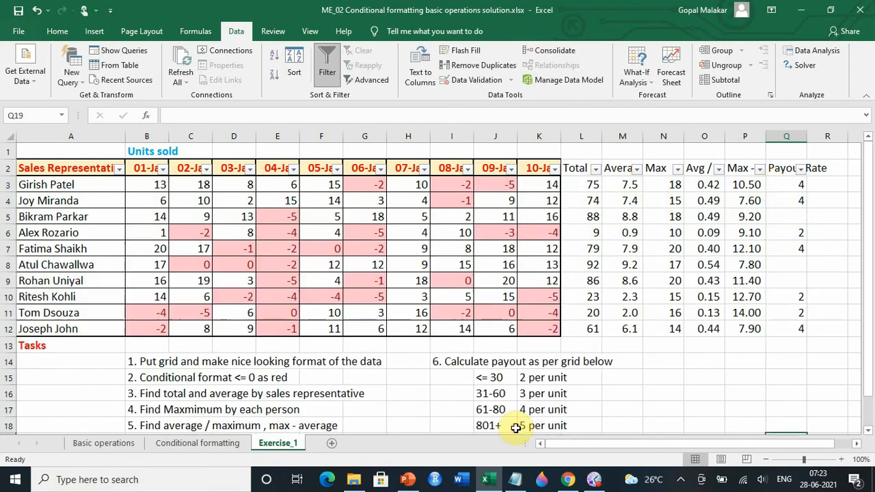
pyautogui.click(796, 216)
pyautogui.click(797, 268)
pyautogui.click(798, 284)
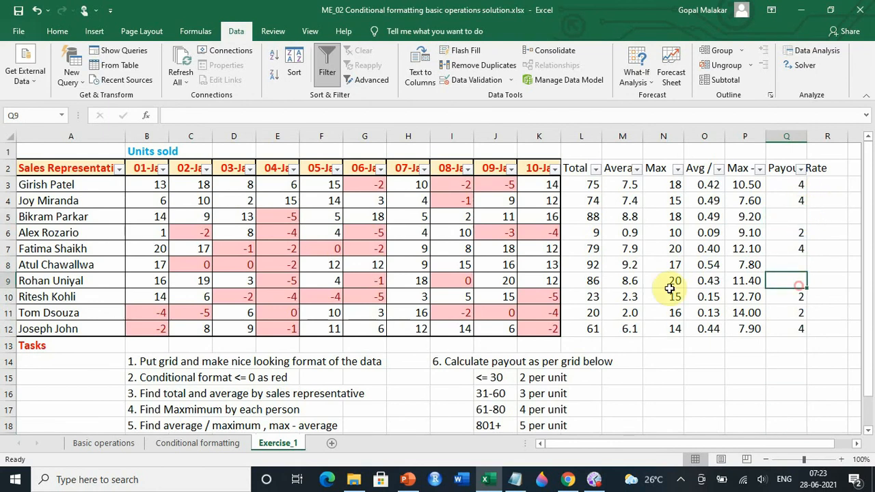
# Correct the last payout range in J18 to 81+
pyautogui.click(489, 425)
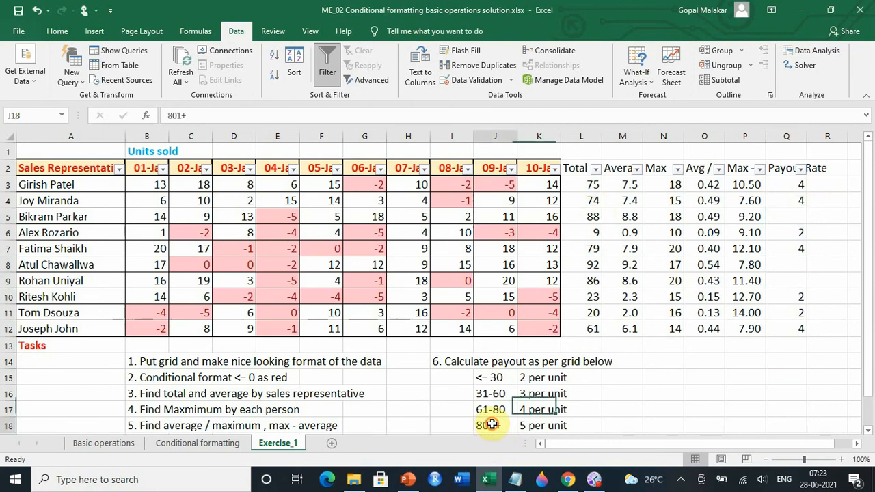
pyautogui.click(177, 115)
pyautogui.press('Return')
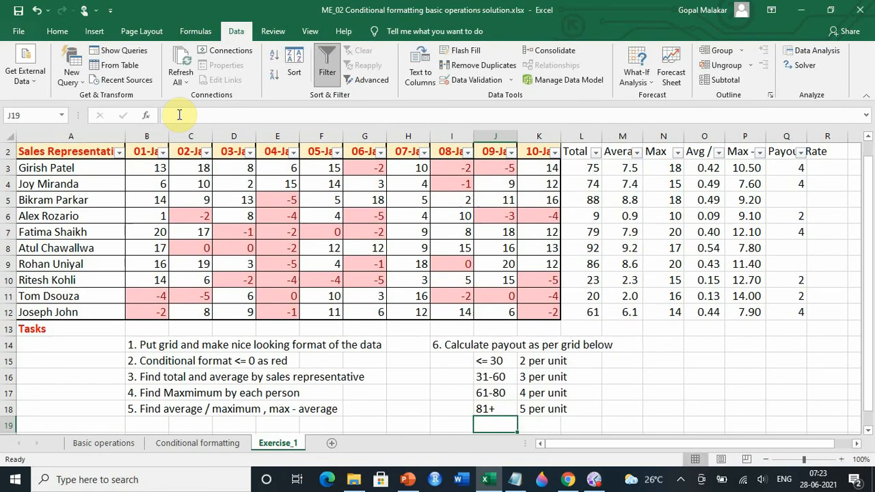
# Enter a payout rate of 5 in the empty cells Q5, Q8 and Q9
pyautogui.scroll(1, 714, 312)
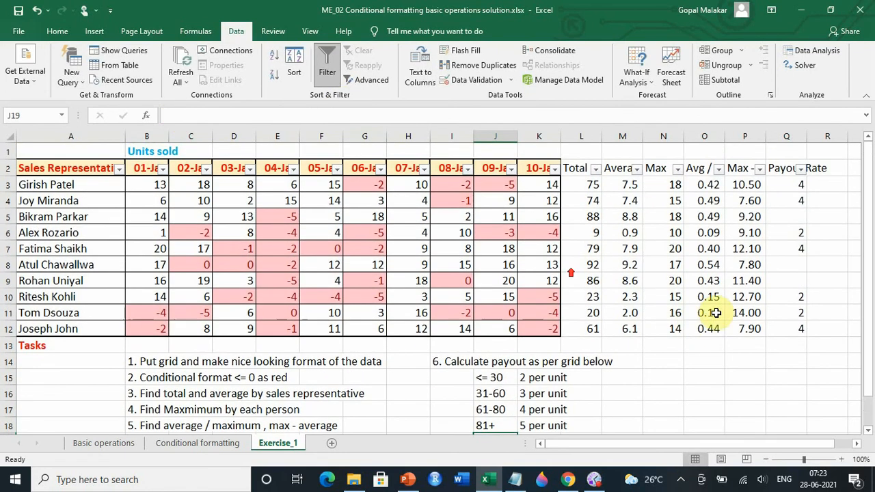
pyautogui.click(772, 215)
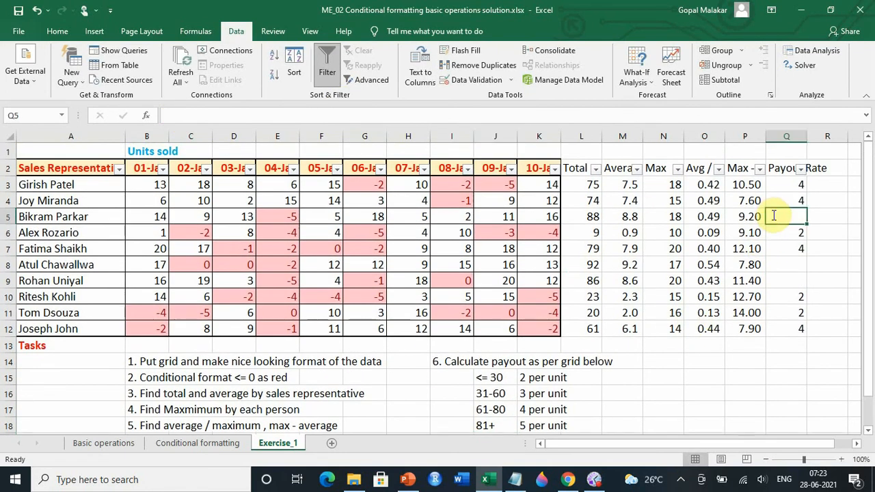
pyautogui.write('5')
pyautogui.press('Return')
pyautogui.press('Return')
pyautogui.press('Return')
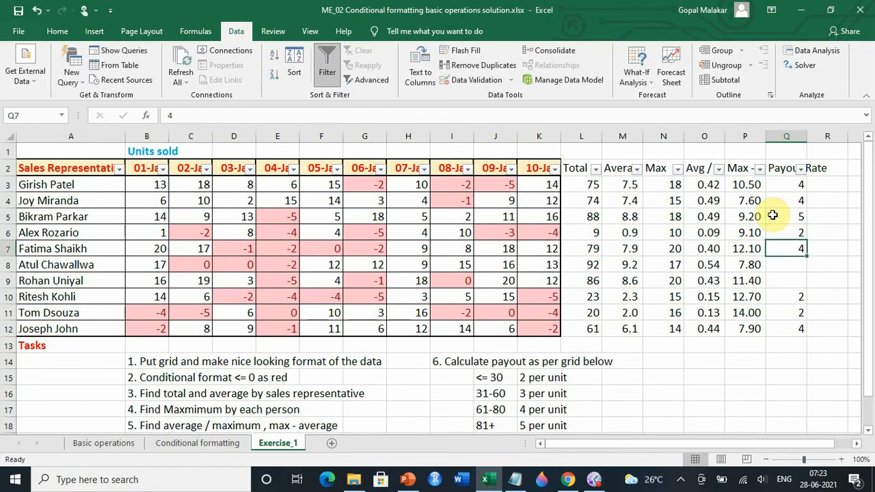
pyautogui.write('5')
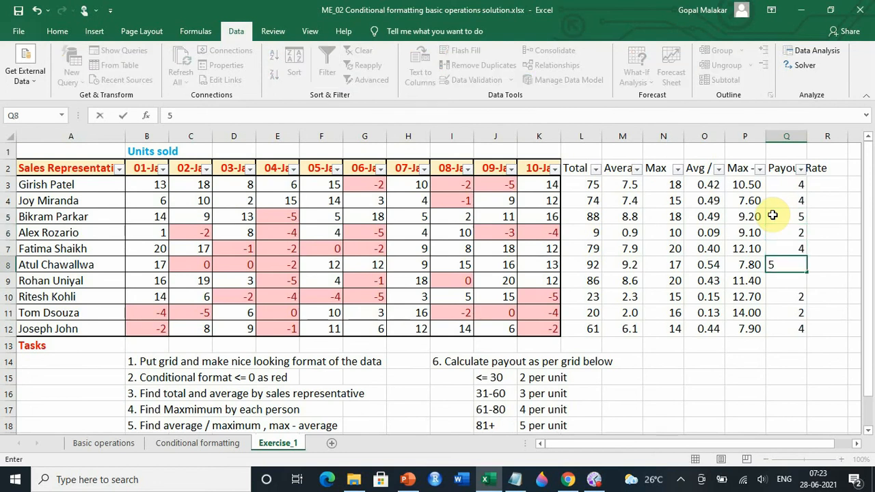
pyautogui.press('Return')
pyautogui.write('5')
pyautogui.press('Return')
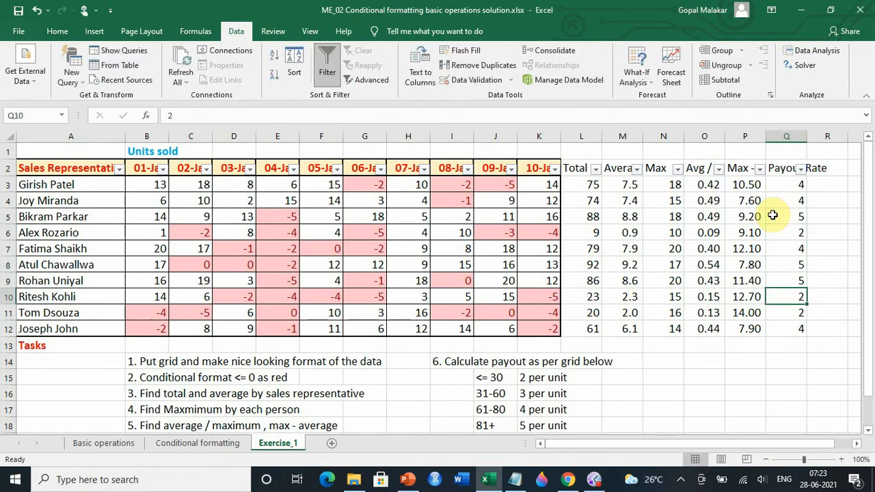
# Remove the filters from the table's header row
pyautogui.click(577, 168)
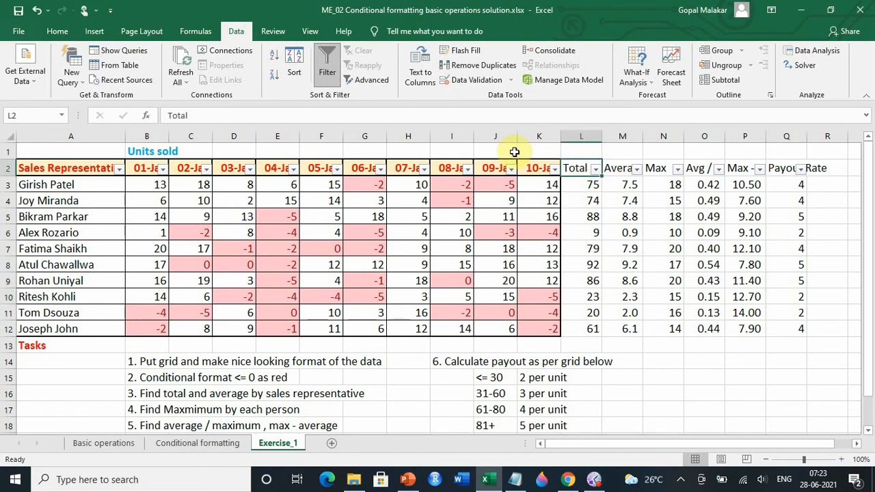
pyautogui.click(332, 68)
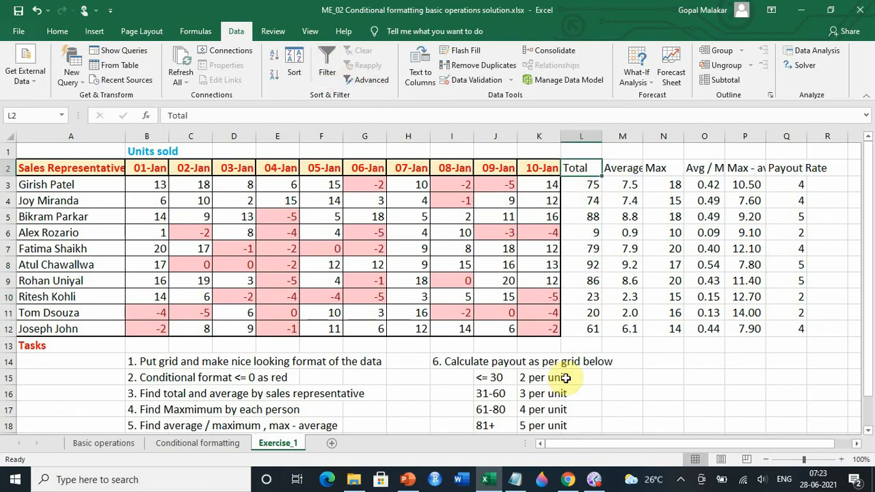
pyautogui.click(577, 185)
pyautogui.click(793, 184)
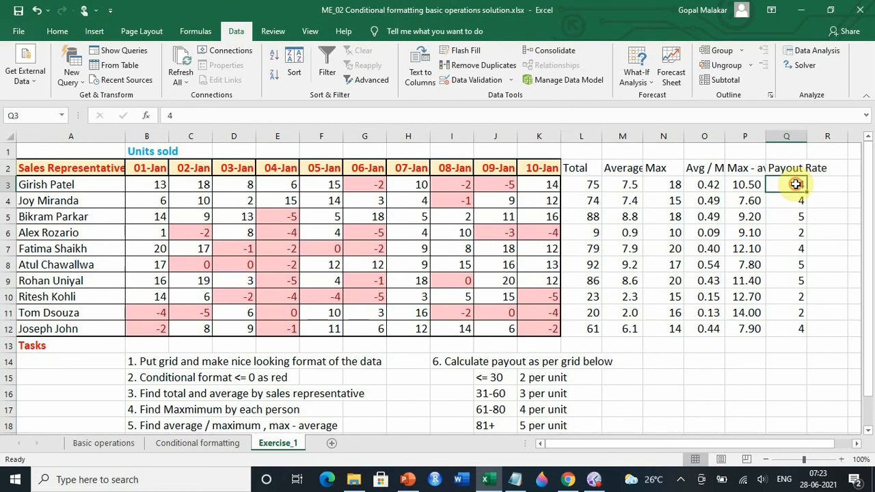
# Add the header Payout in cell R2, next to the Payout Rate column
pyautogui.click(835, 167)
pyautogui.write('P')
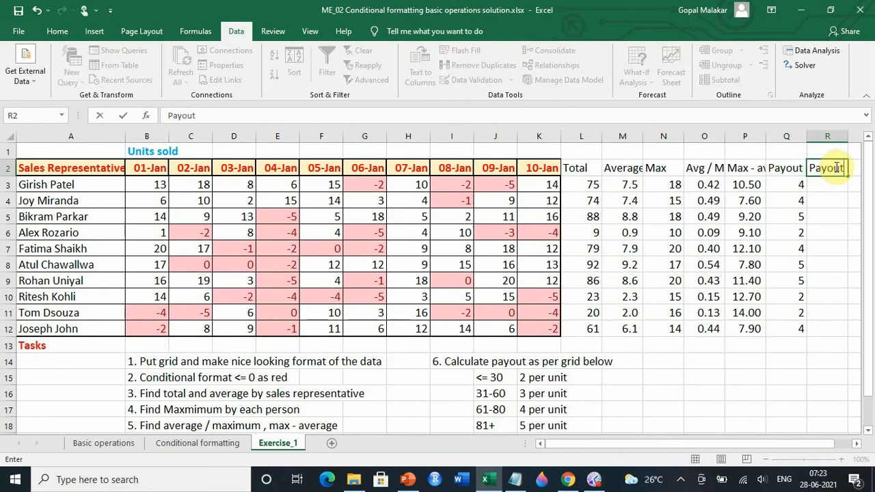
pyautogui.write('ayout')
pyautogui.press('Return')
# Calculate each representative's payout with =L3*Q3 in R3 and copy the formula down through R12
pyautogui.write('=')
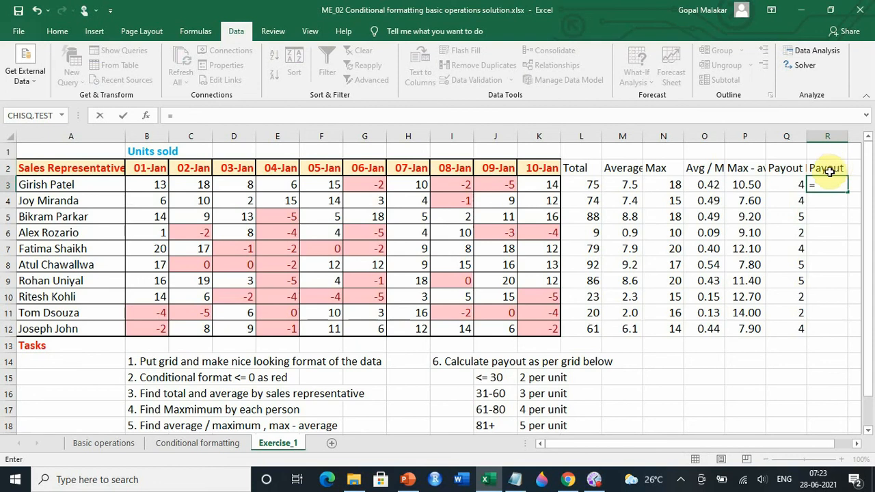
pyautogui.click(581, 183)
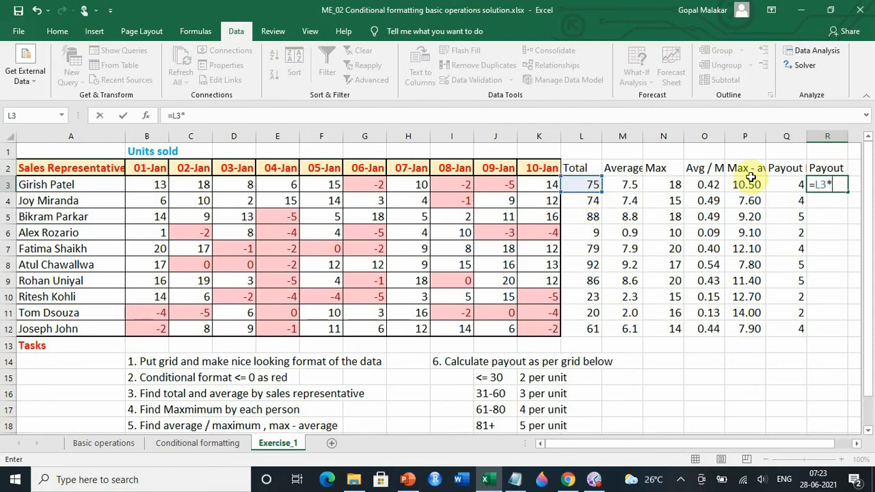
pyautogui.click(773, 184)
pyautogui.press('Return')
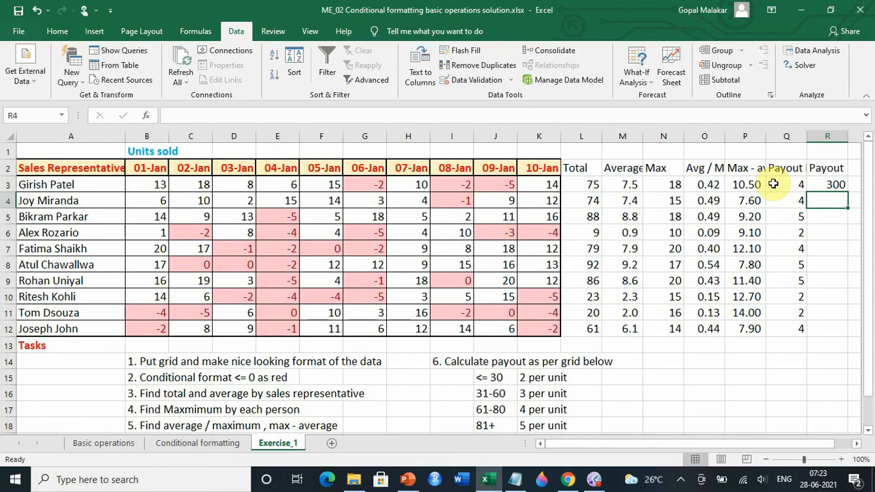
pyautogui.click(830, 191)
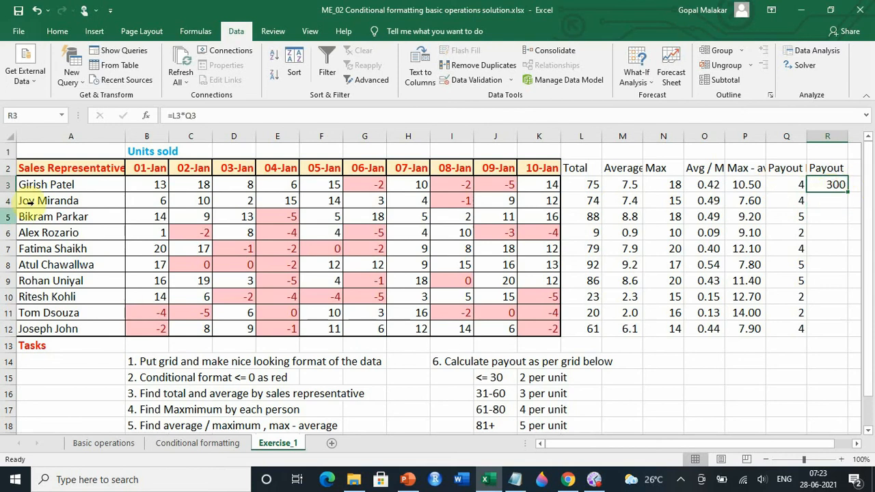
pyautogui.moveTo(846, 192); pyautogui.dragTo(840, 335)
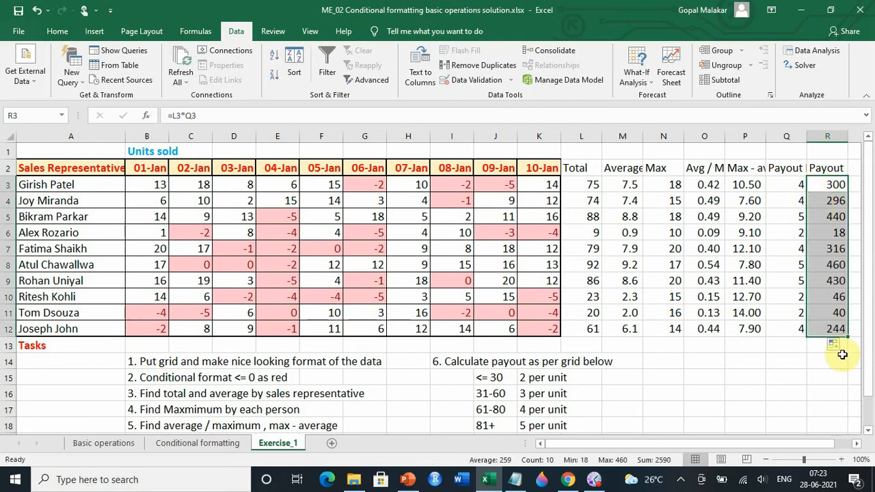
pyautogui.click(796, 347)
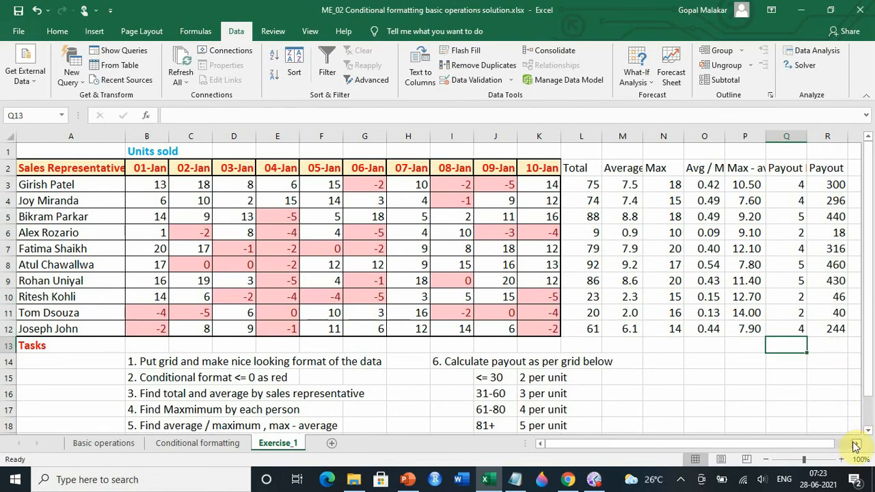
# Total the Payout column in R13 with an AutoSum of R3:R12
pyautogui.click(855, 444)
pyautogui.click(855, 443)
pyautogui.click(676, 346)
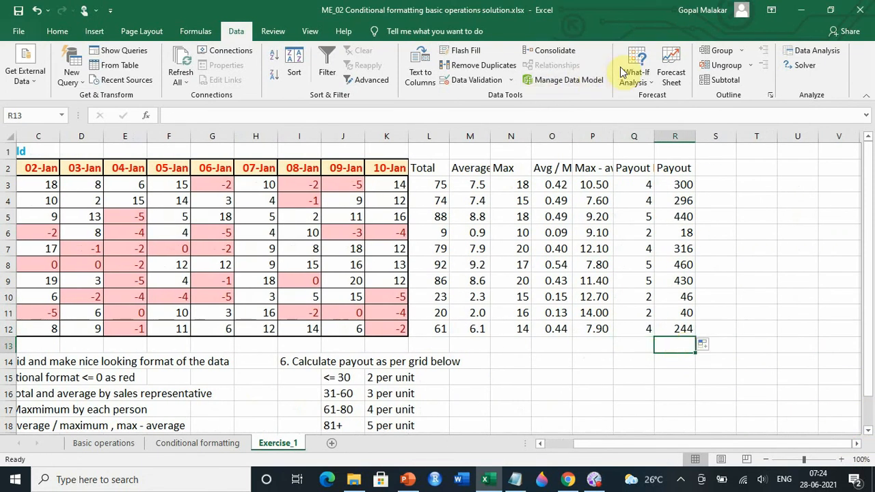
pyautogui.click(58, 32)
pyautogui.click(735, 51)
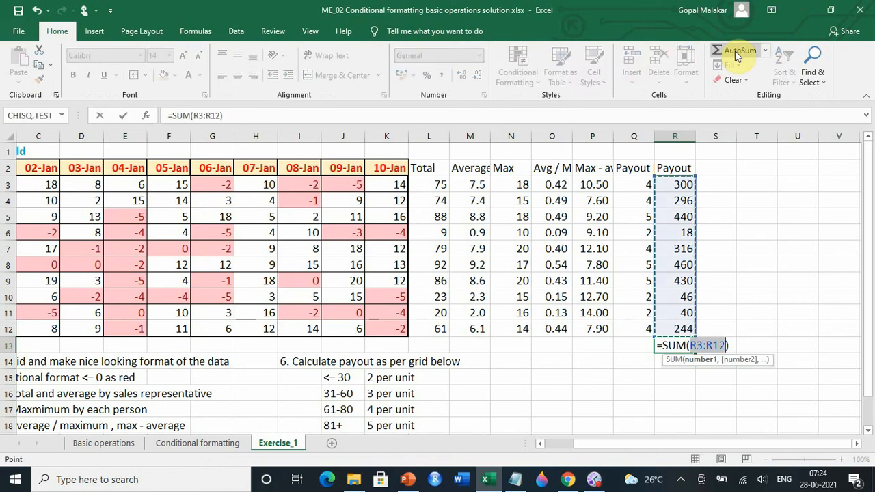
pyautogui.press('Return')
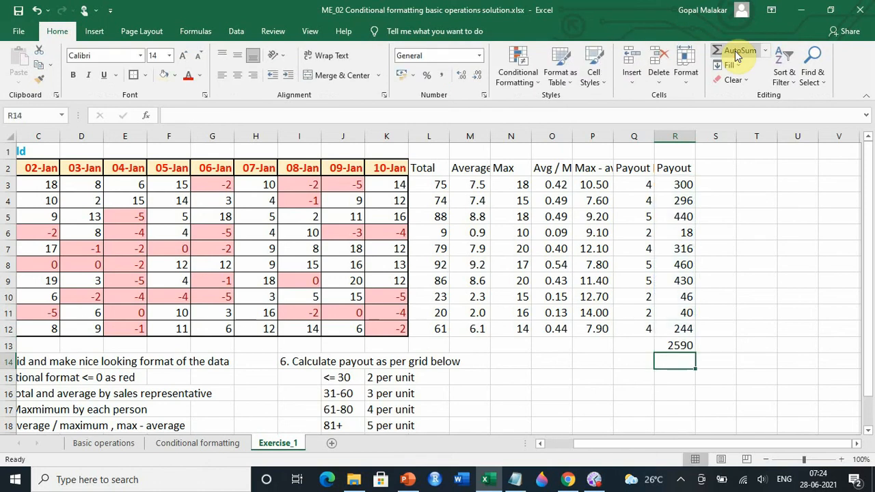
pyautogui.click(676, 345)
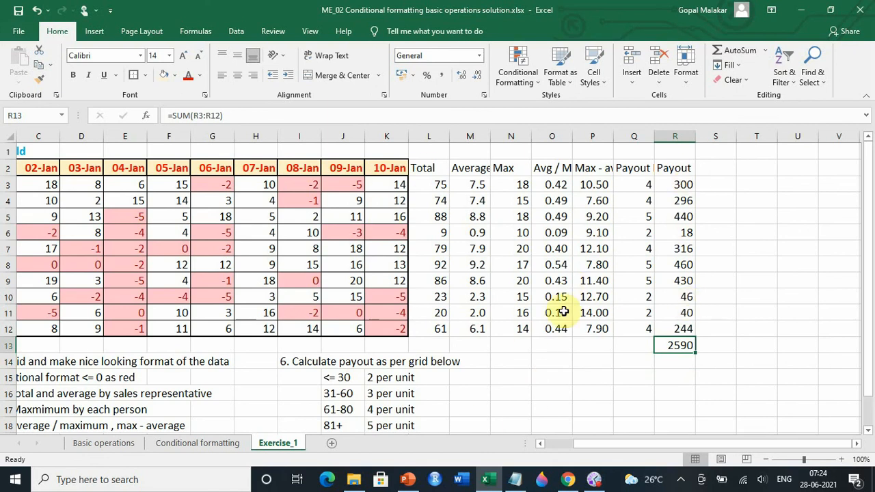
# Copy the formatting of the 10-Jan header onto the summary headers L2:R2, from Total to Payout, with Format Painter
pyautogui.click(384, 177)
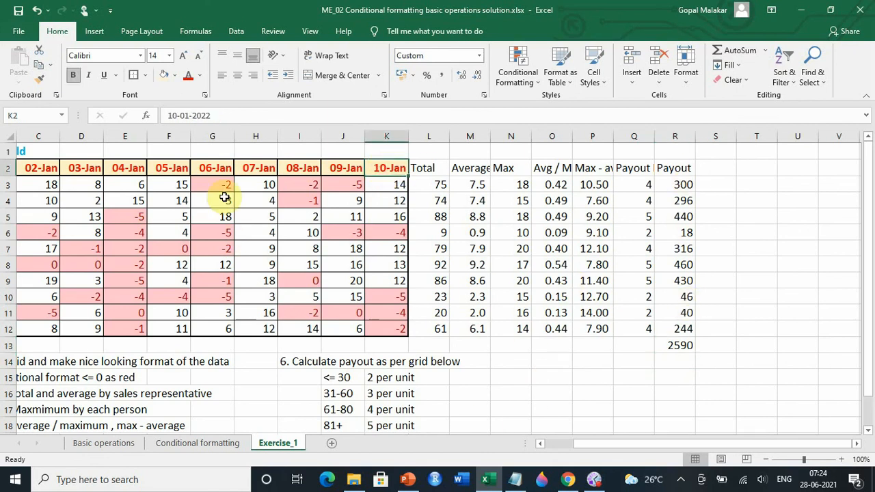
pyautogui.click(40, 82)
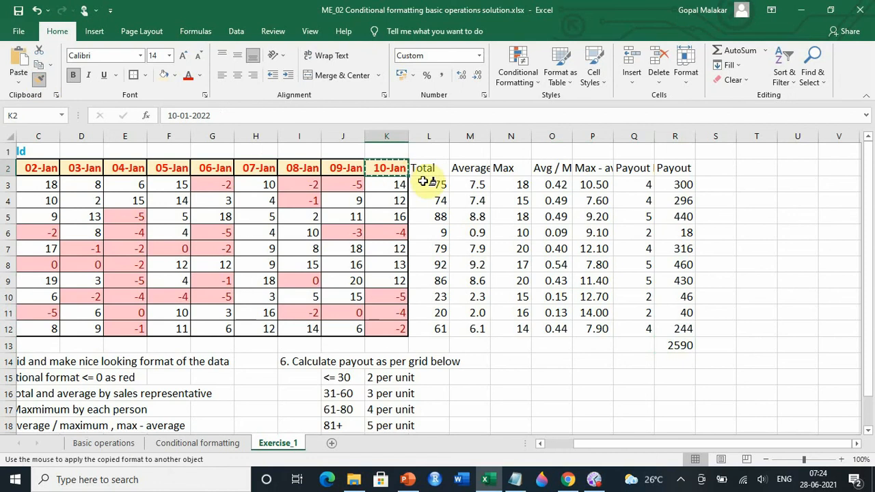
pyautogui.moveTo(426, 169); pyautogui.dragTo(685, 173)
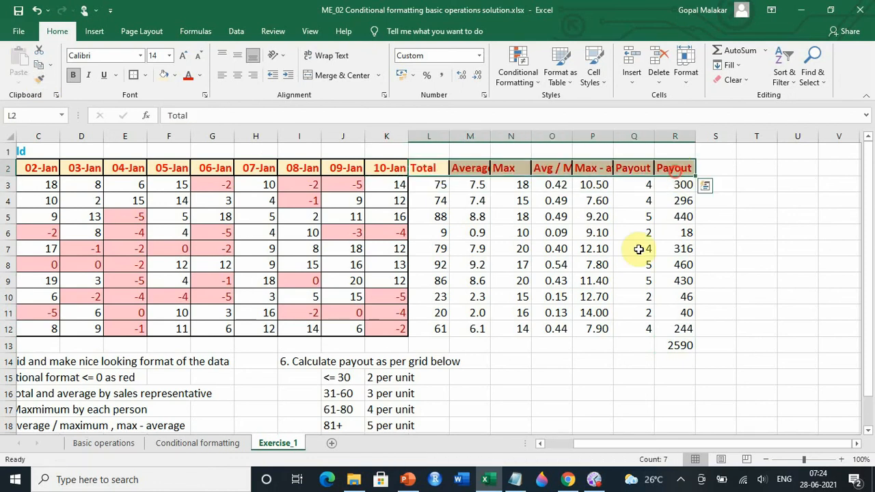
pyautogui.click(565, 355)
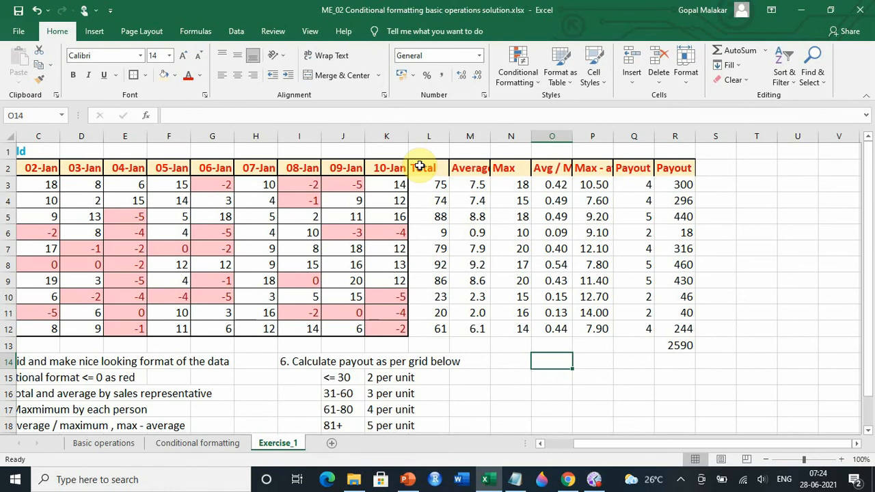
# Apply All Borders to the summary columns L2:R12
pyautogui.moveTo(419, 165); pyautogui.dragTo(654, 332)
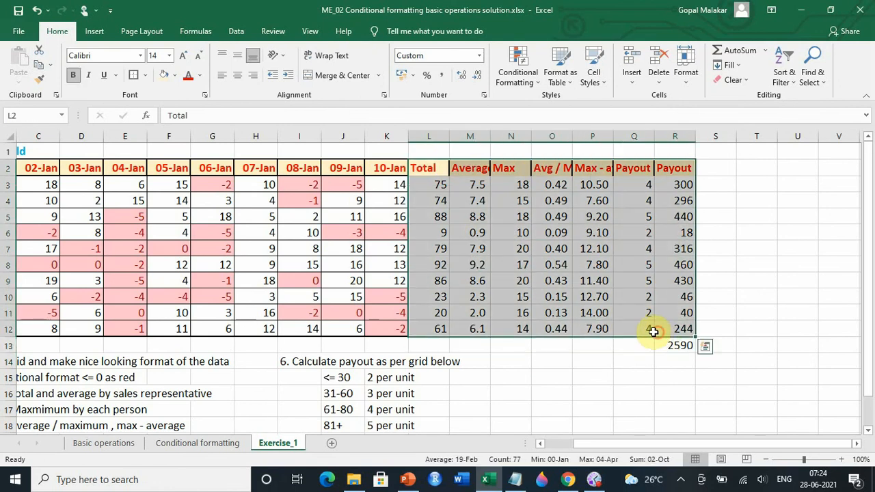
pyautogui.click(147, 76)
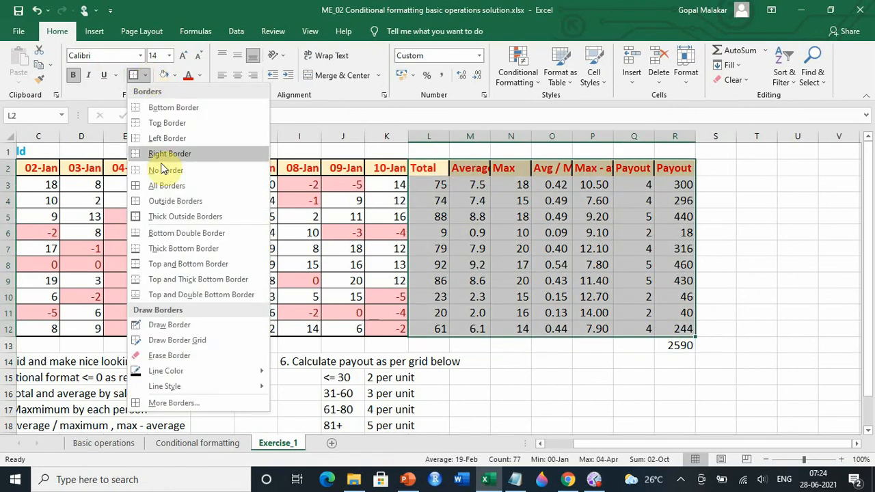
pyautogui.click(166, 186)
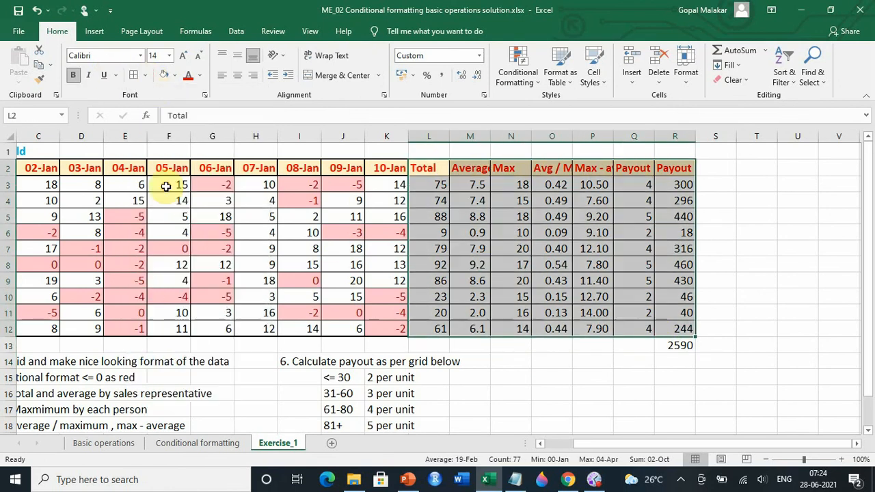
pyautogui.click(145, 76)
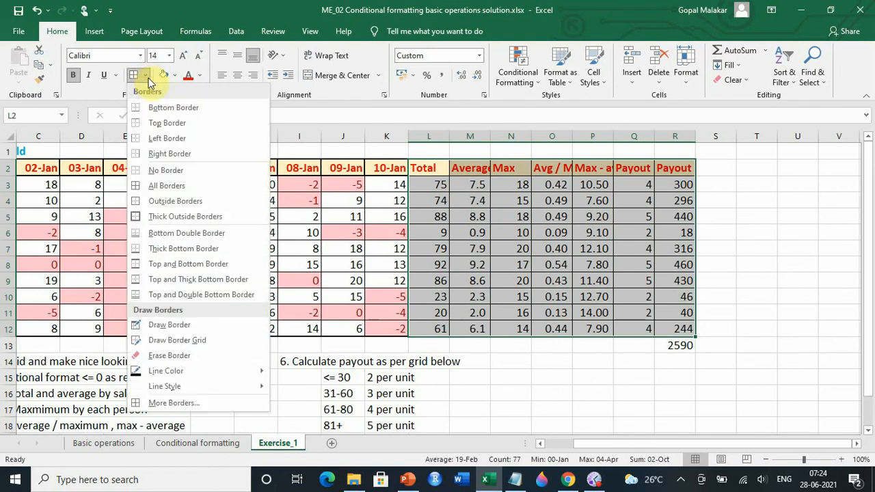
pyautogui.click(469, 384)
pyautogui.click(471, 272)
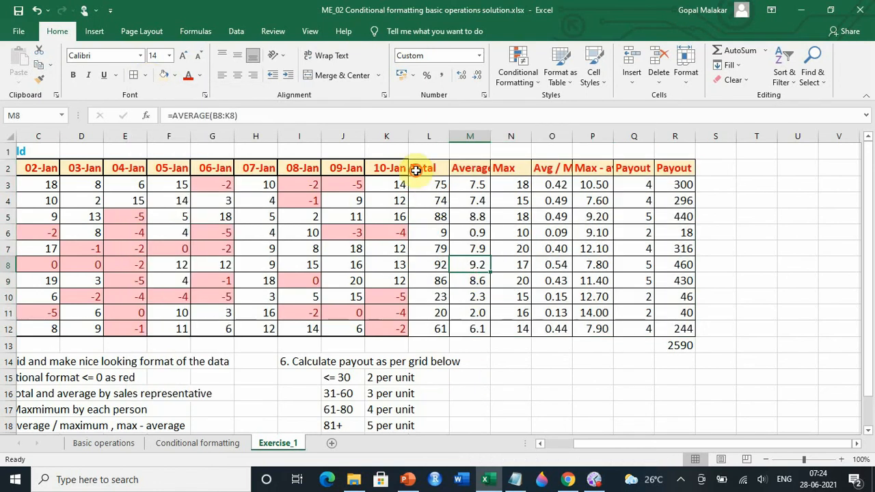
# Apply Thick Outside Borders around the summary header cells L2:R2
pyautogui.moveTo(417, 170); pyautogui.dragTo(663, 171)
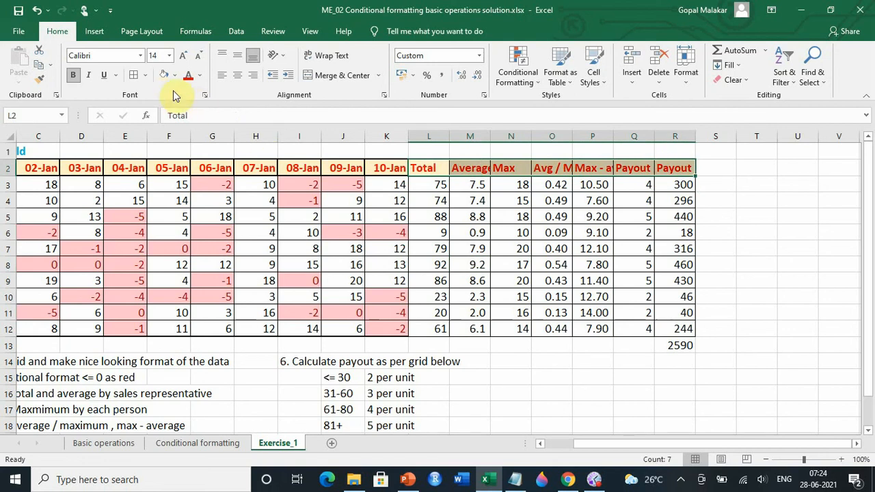
pyautogui.click(148, 75)
pyautogui.click(167, 219)
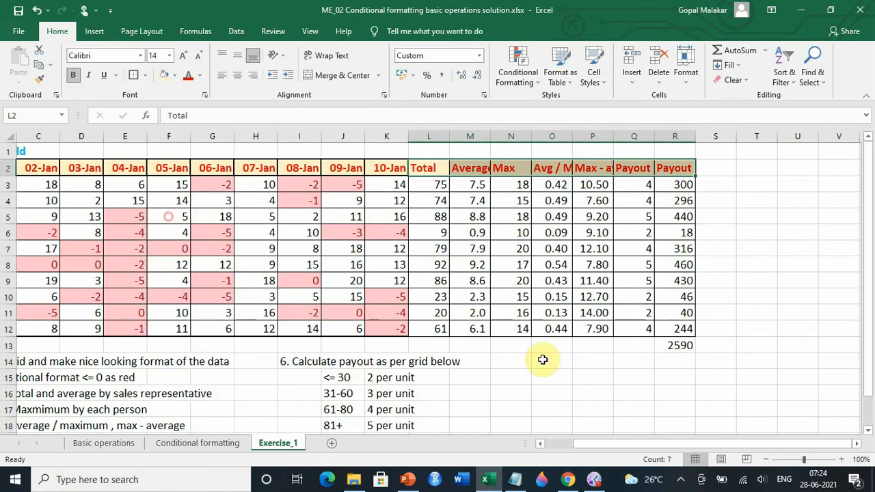
pyautogui.click(580, 422)
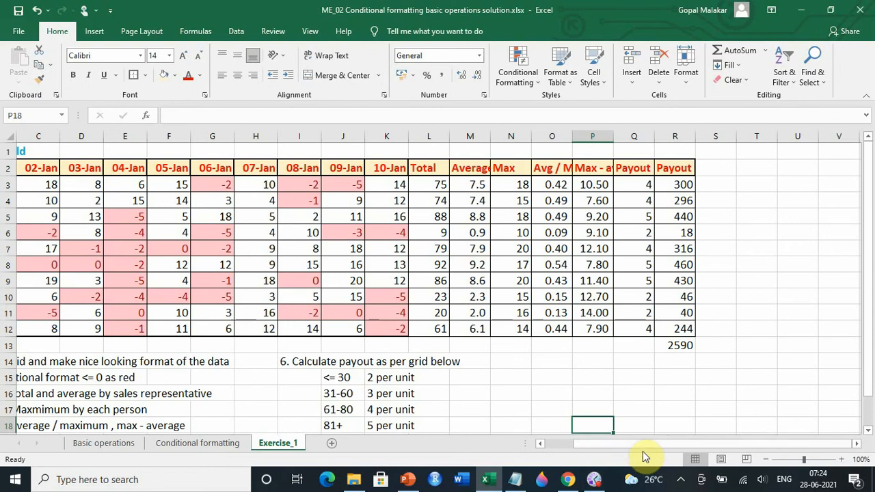
pyautogui.moveTo(634, 444); pyautogui.dragTo(601, 444)
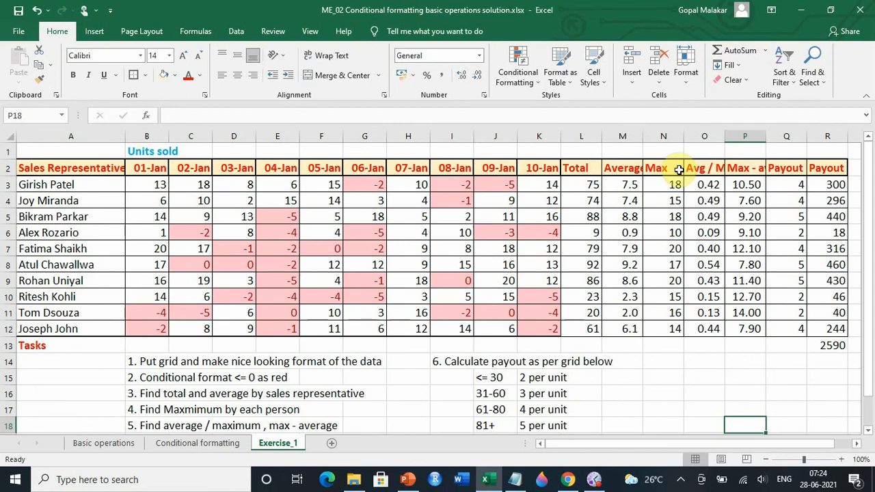
pyautogui.click(713, 168)
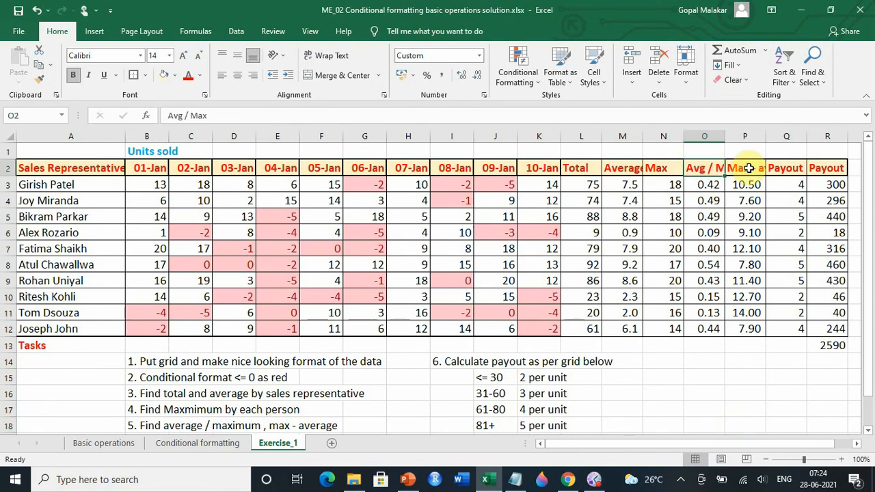
pyautogui.click(749, 168)
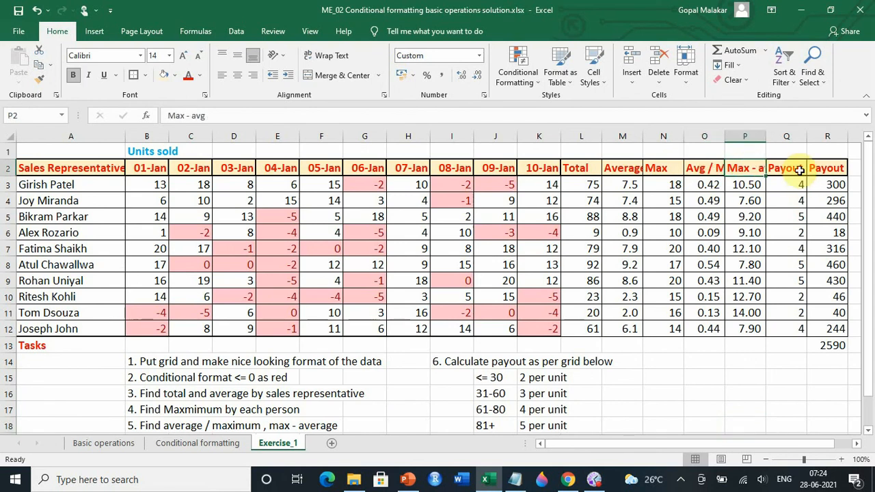